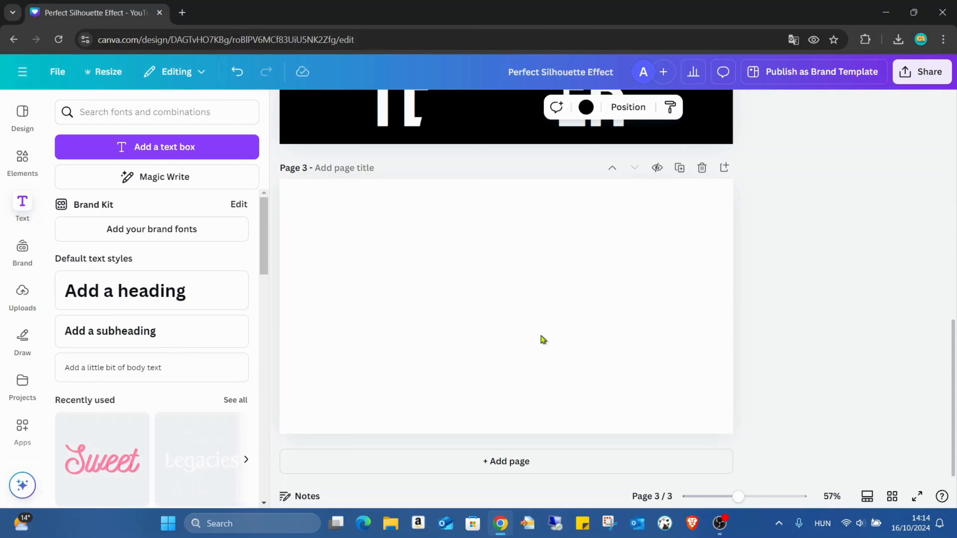
- Add the recently used photo of the woman in sunglasses to blank page 3 and remove its background
left_click(752, 339)
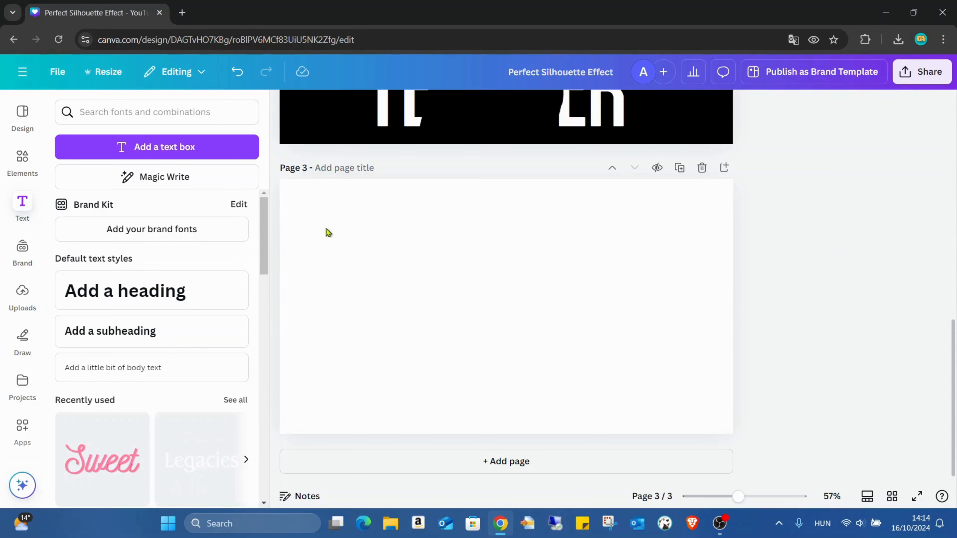
left_click(21, 158)
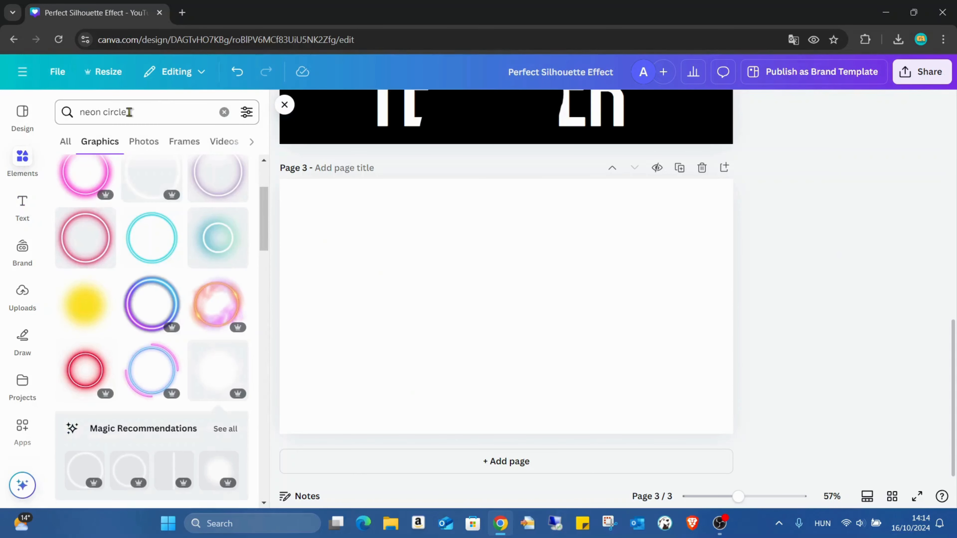
left_click(225, 112)
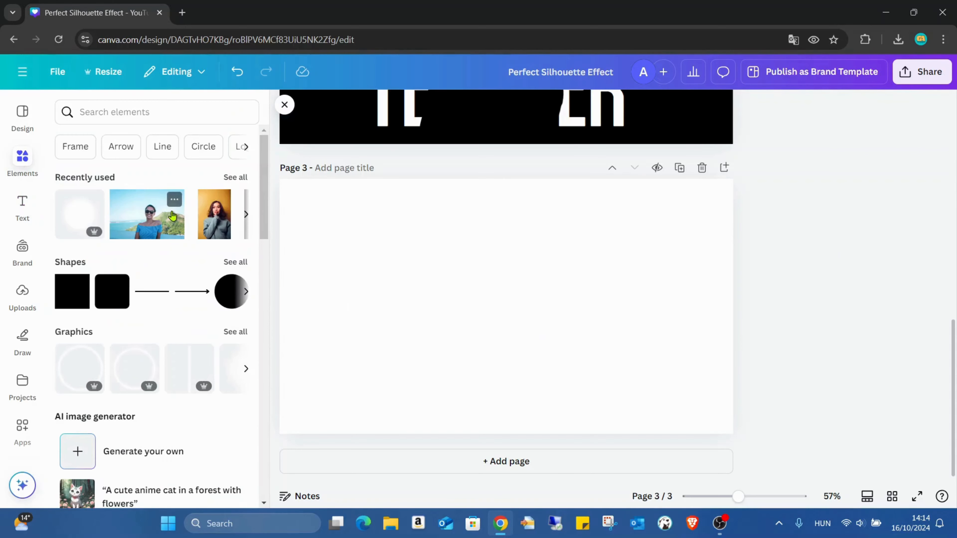
left_click(172, 216)
left_click_drag(449, 258, 376, 229)
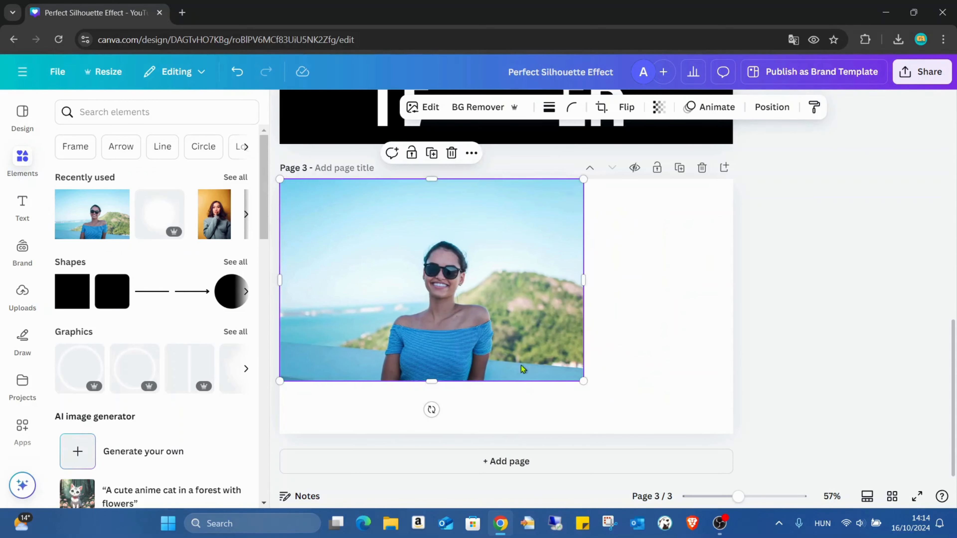
left_click_drag(518, 327, 559, 354)
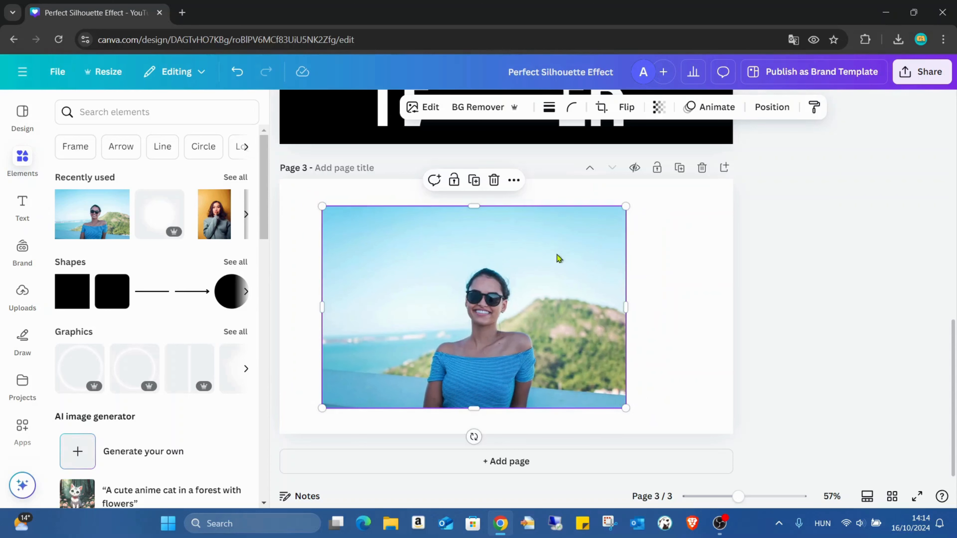
left_click(477, 109)
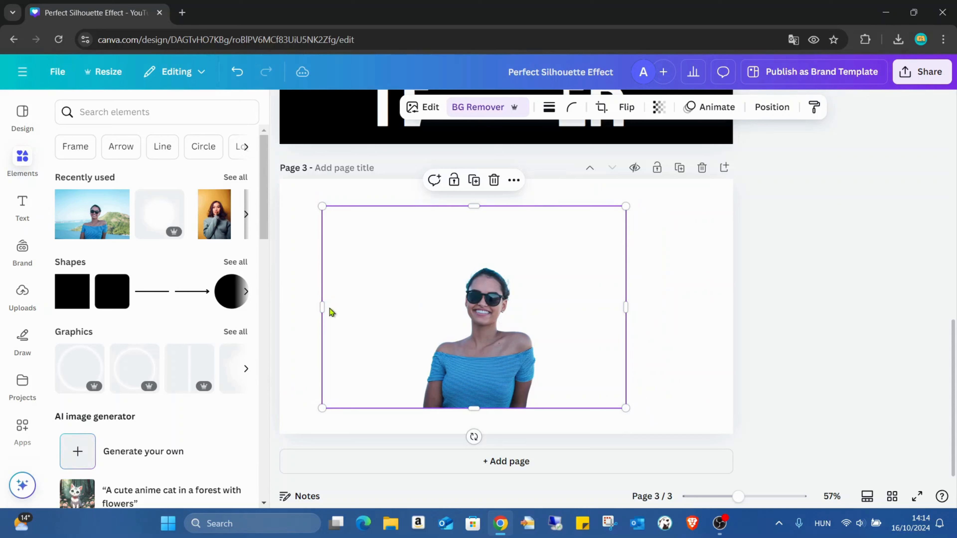
- Crop the empty space around the woman's cutout, then enlarge it and centre it on the page's lower edge
left_click_drag(323, 305, 400, 306)
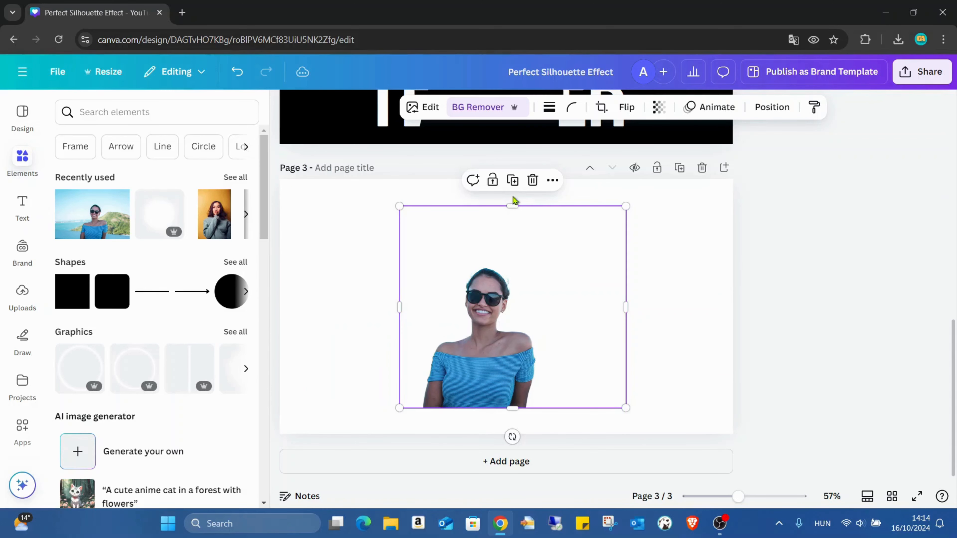
left_click_drag(512, 207, 513, 257)
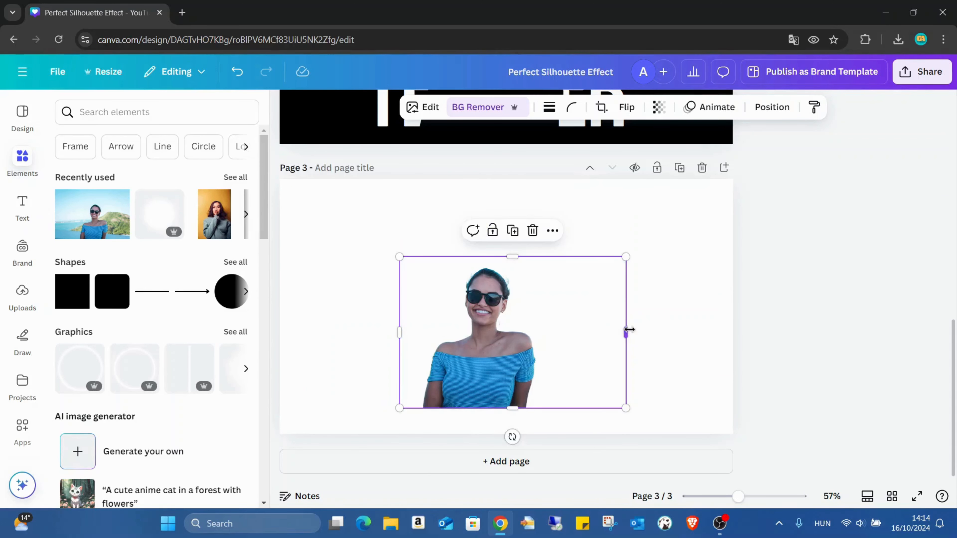
left_click_drag(626, 331, 551, 332)
left_click_drag(557, 258, 618, 194)
left_click_drag(590, 282, 580, 306)
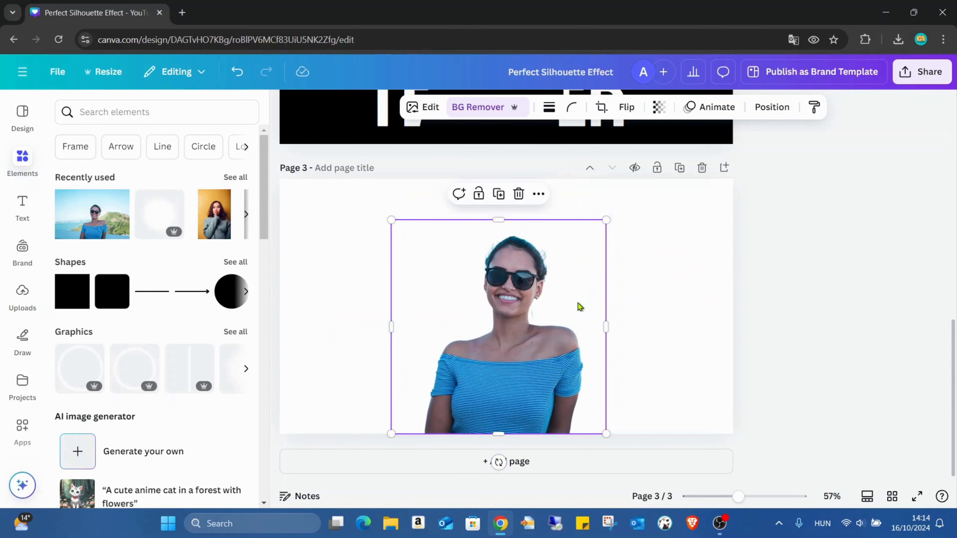
- Apply a custom Duotone to the woman's cutout with shadows #000000 and black highlights
left_click(426, 107)
left_click(155, 455)
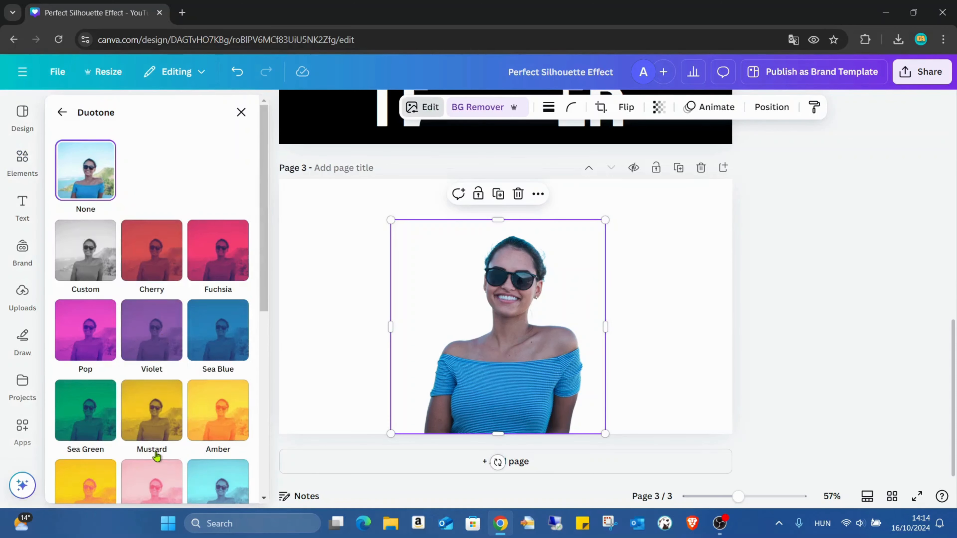
left_click(91, 252)
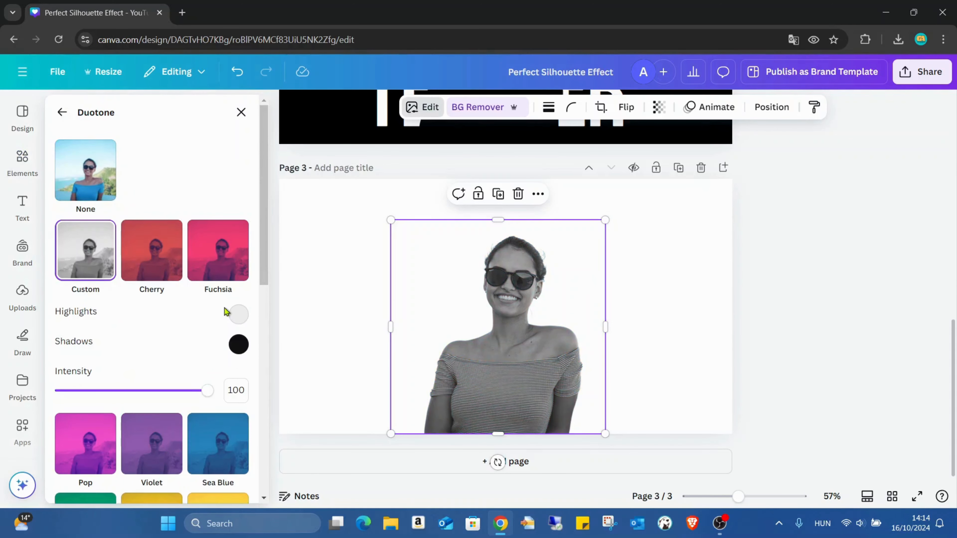
left_click(240, 346)
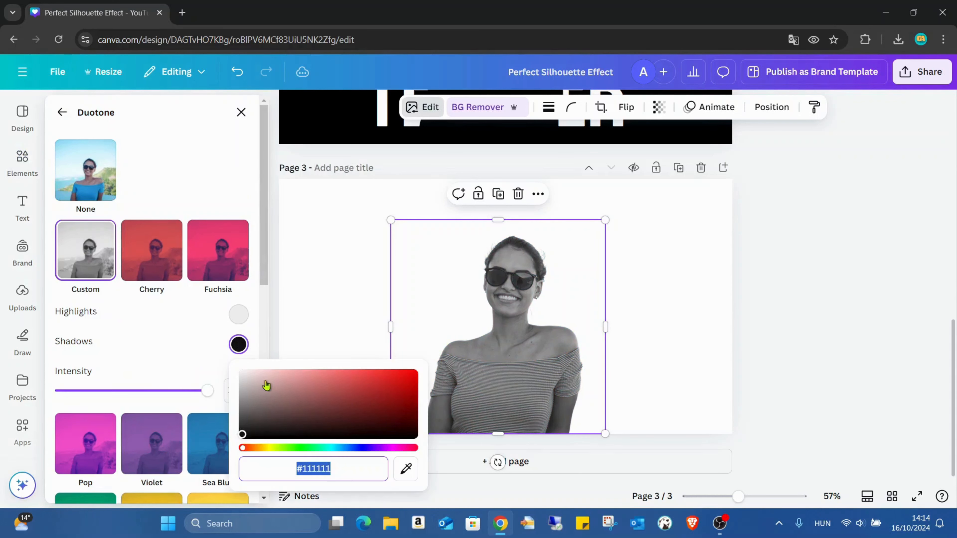
left_click(242, 436)
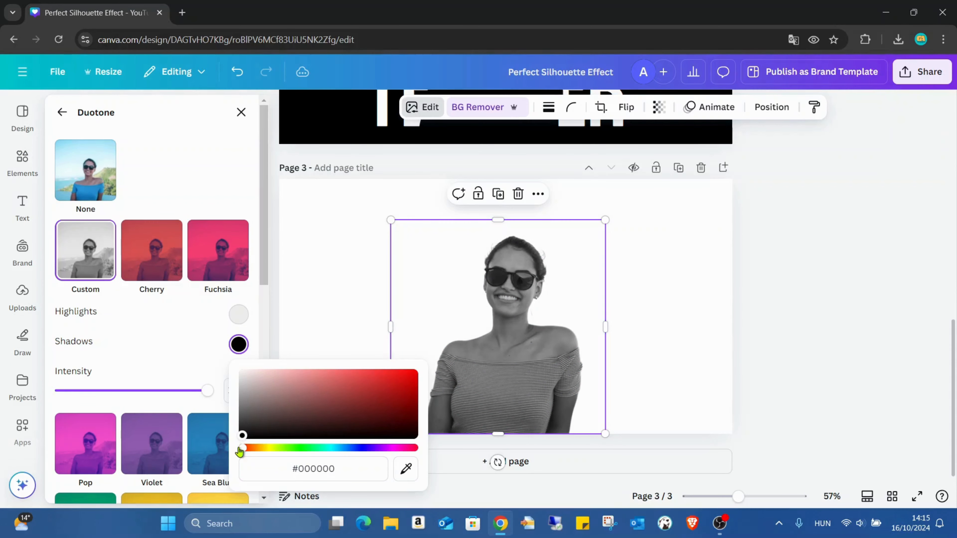
left_click(239, 316)
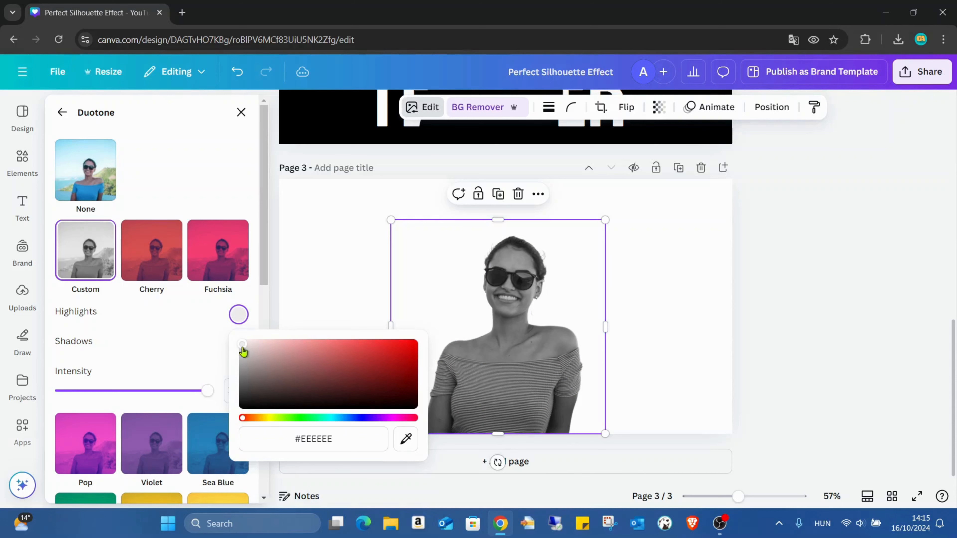
left_click_drag(243, 352, 232, 429)
- Set the background colour of page 3 to black
left_click(672, 253)
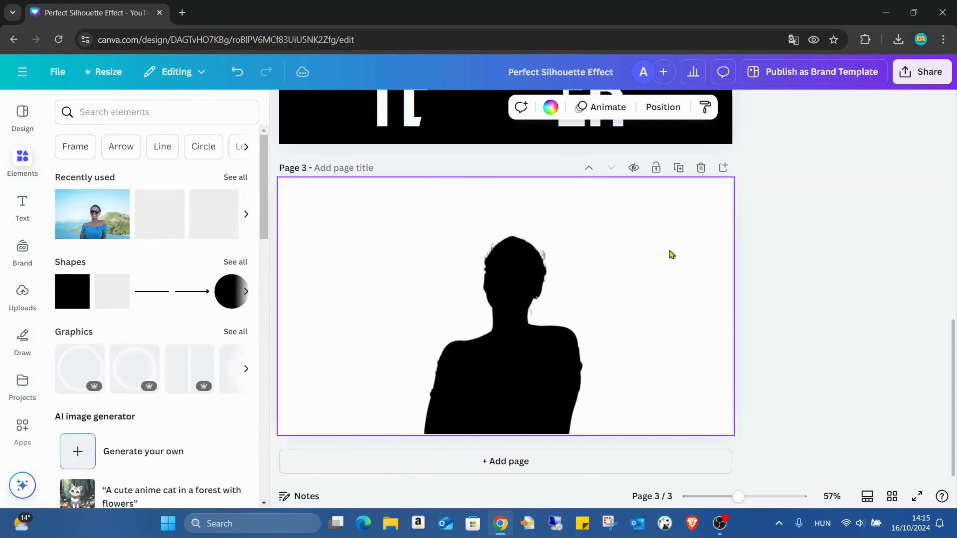
left_click(550, 107)
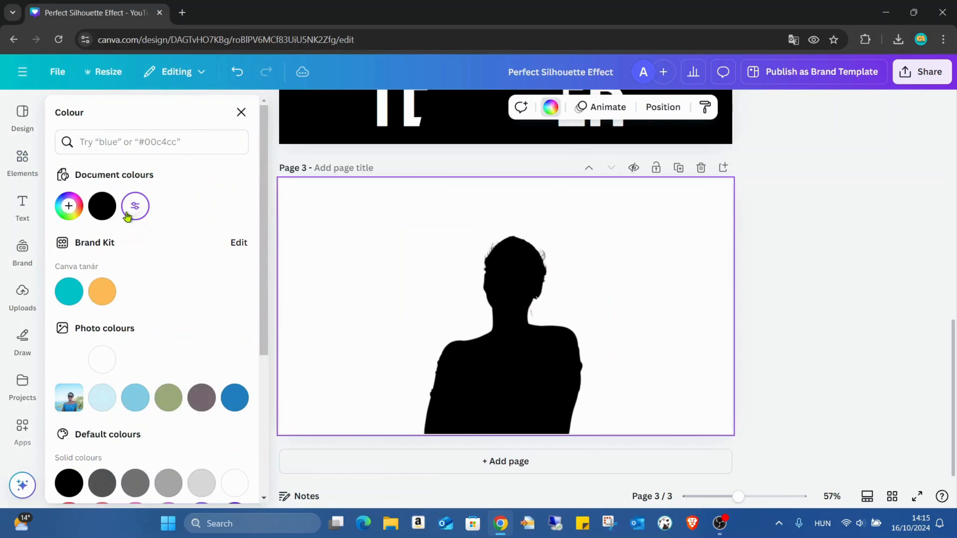
left_click(102, 206)
left_click(801, 203)
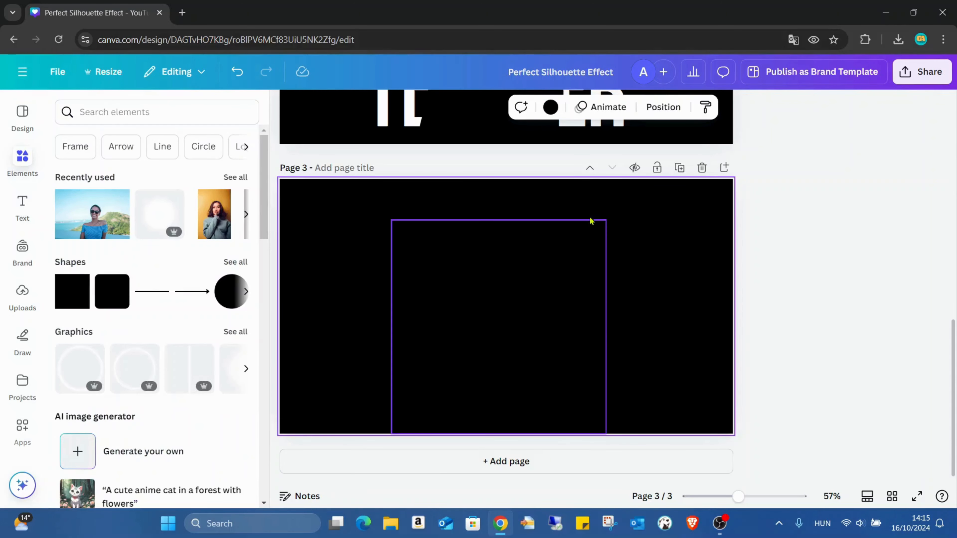
left_click(777, 198)
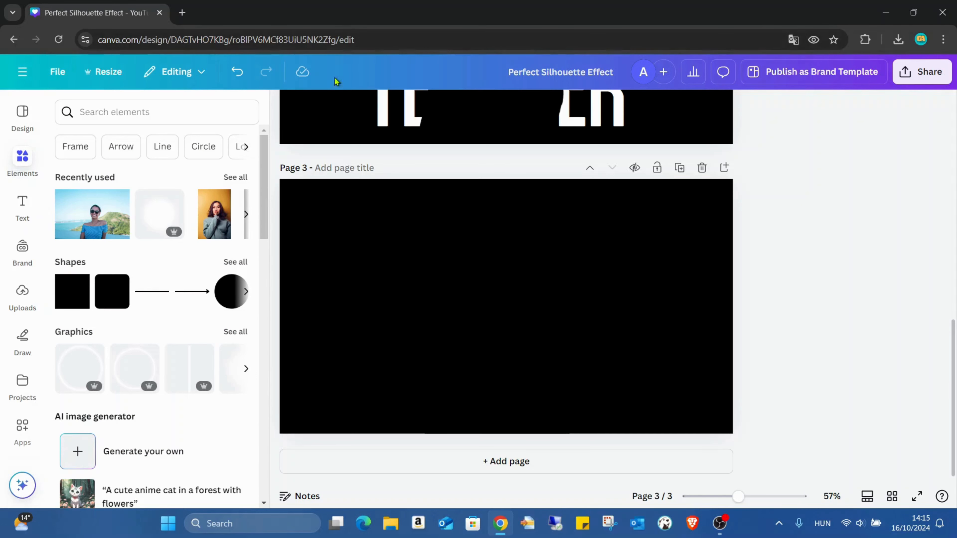
- Search the graphics for "neon circle", add the solid white glowing circle to page 3 and enlarge it
left_click(204, 109)
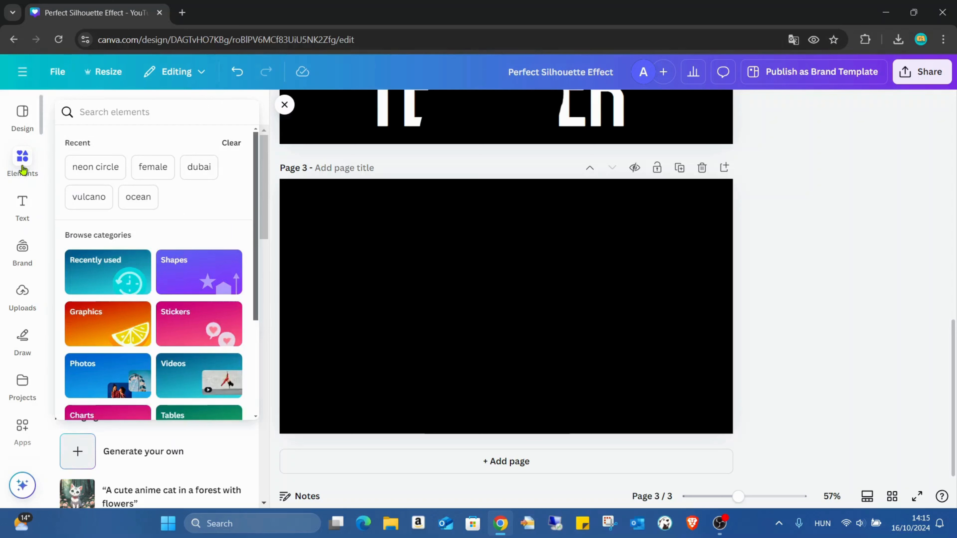
left_click(111, 168)
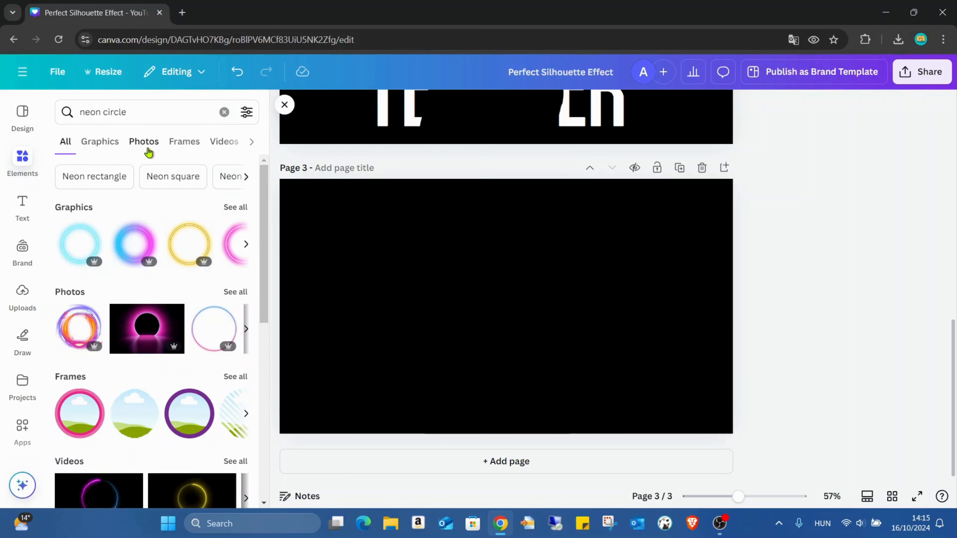
left_click(107, 142)
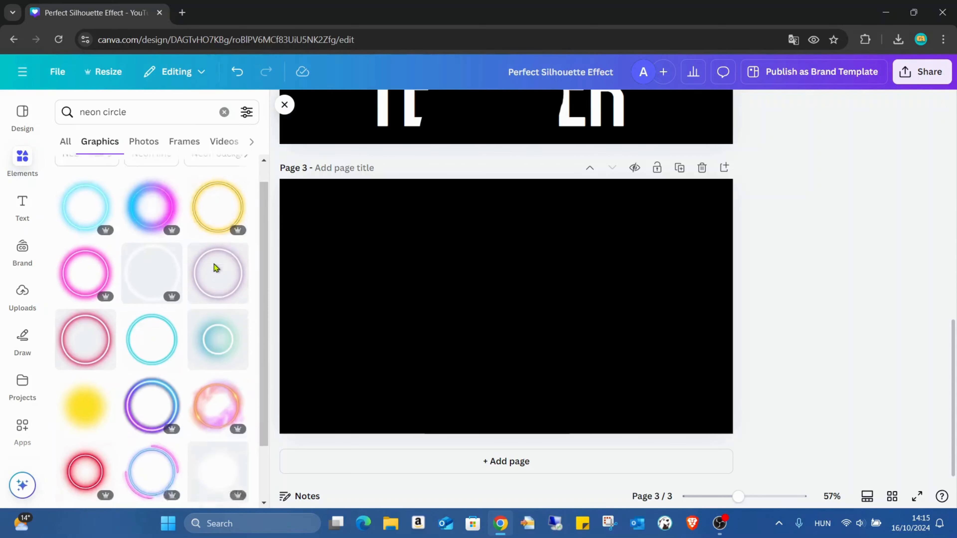
scroll(214, 266, "down", 3)
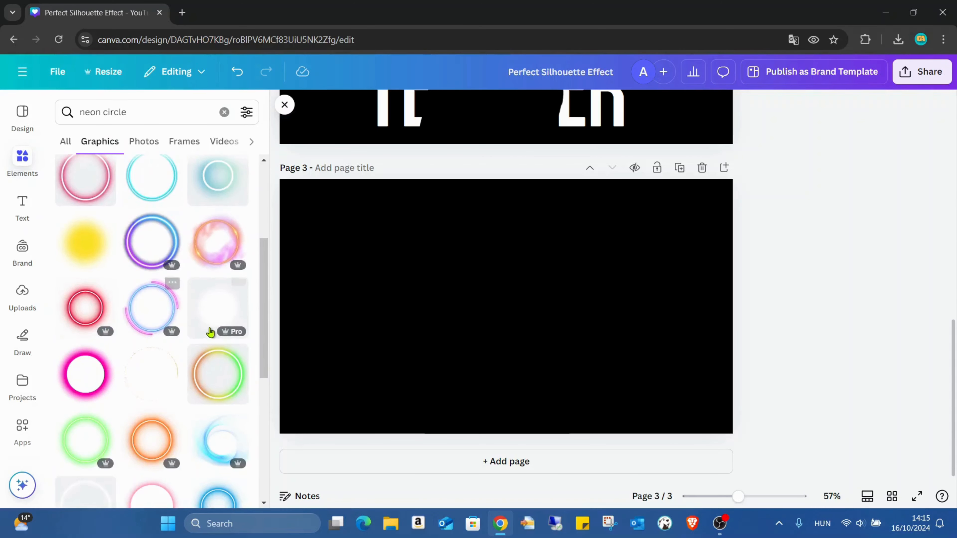
left_click(212, 316)
left_click_drag(503, 278, 463, 249)
left_click_drag(567, 384, 697, 475)
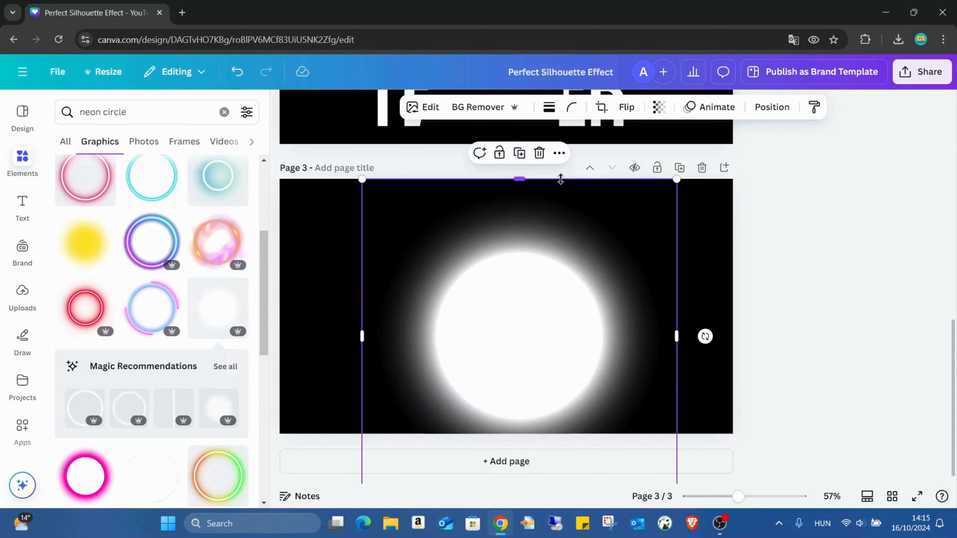
- Crop all four sides of the white circle closer to its glow, then enlarge and centre it horizontally
left_click_drag(561, 179, 560, 237)
scroll(599, 327, "down", 1)
left_click_drag(676, 343, 628, 342)
scroll(538, 437, "up", 1)
left_click_drag(533, 475, 537, 439)
left_click_drag(363, 339, 403, 339)
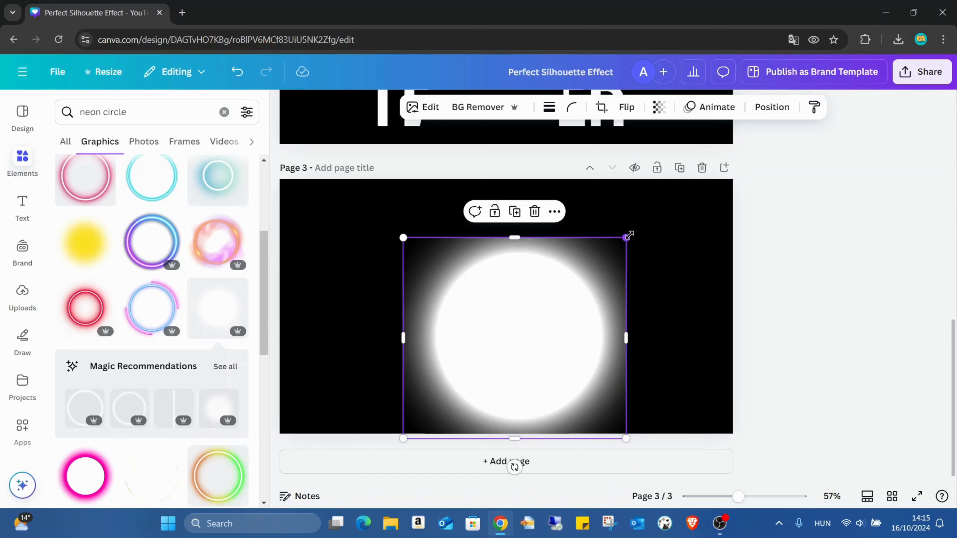
left_click_drag(629, 235, 697, 187)
left_click_drag(617, 253, 571, 253)
- Move the glowing circle's layer behind the silhouette
left_click(769, 107)
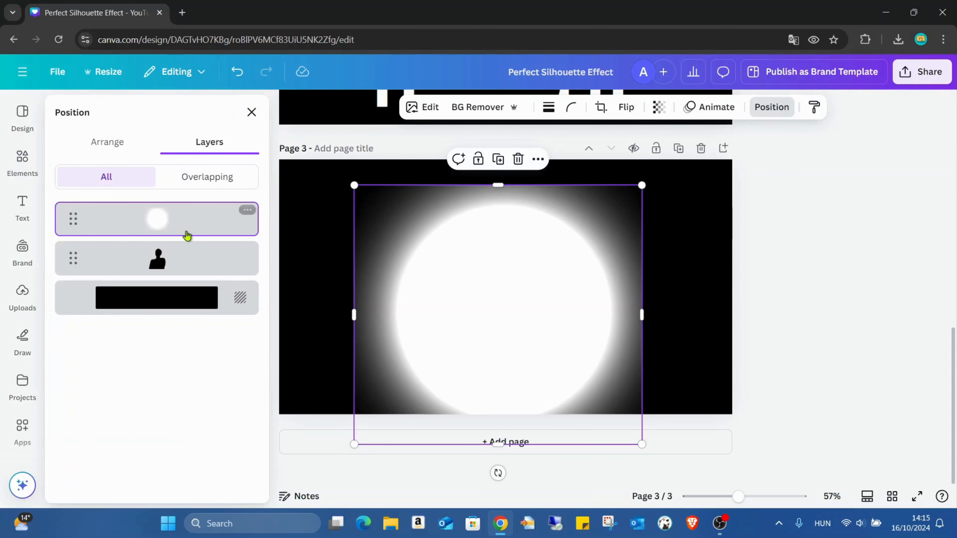
left_click_drag(185, 235, 182, 264)
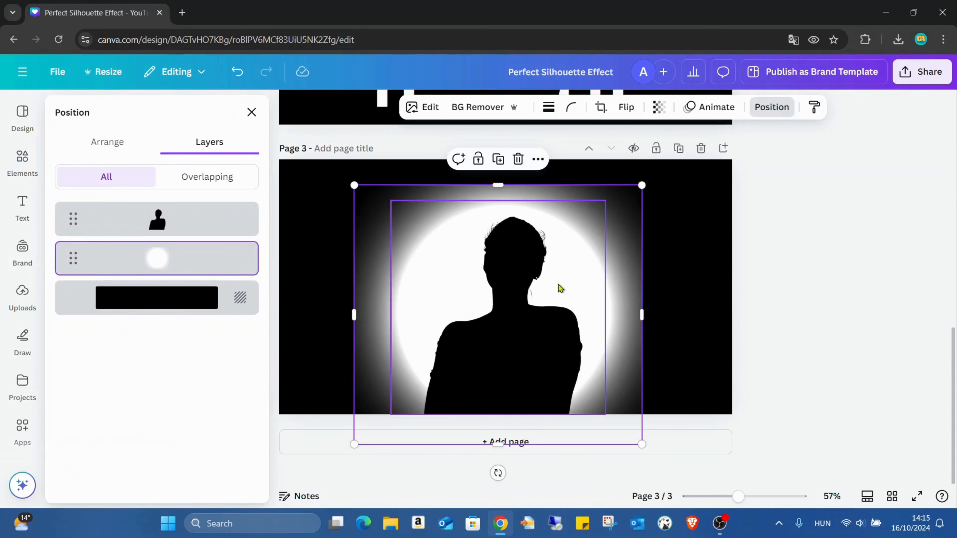
left_click(866, 285)
left_click(867, 285)
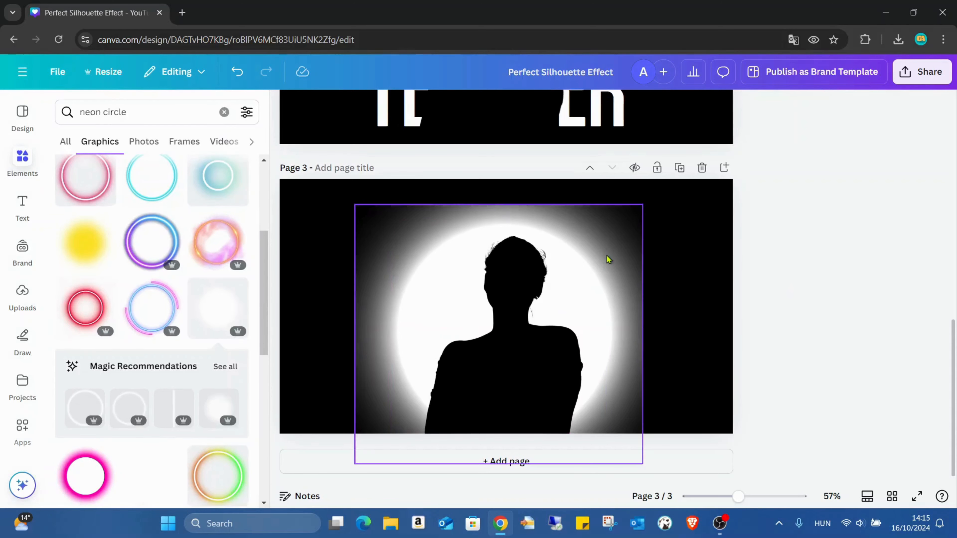
- Enlarge the glowing circle behind the silhouette until its frame reaches the page's upper edge
left_click(607, 256)
mouse_move(642, 210)
left_mouse_down()
mouse_move(673, 179)
mouse_move(634, 193)
left_mouse_up()
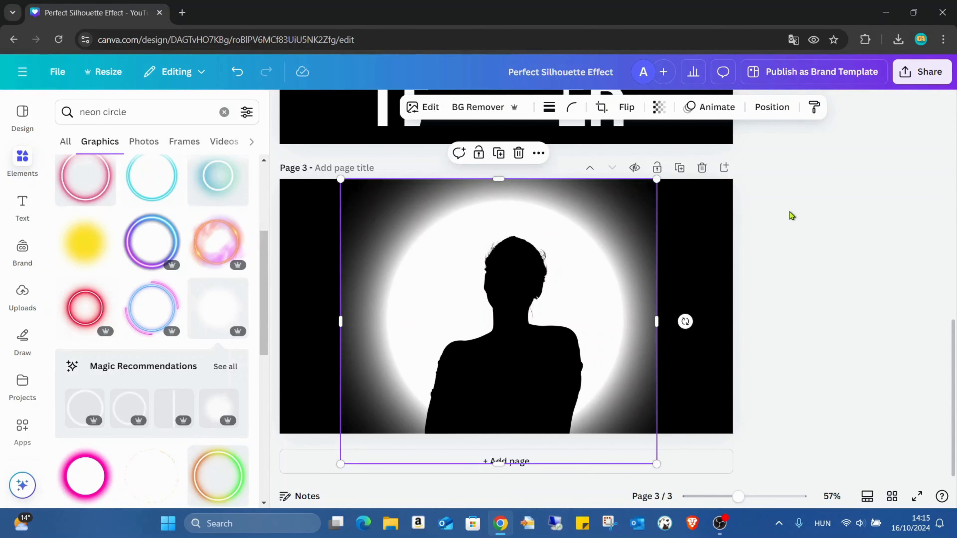
left_click(792, 214)
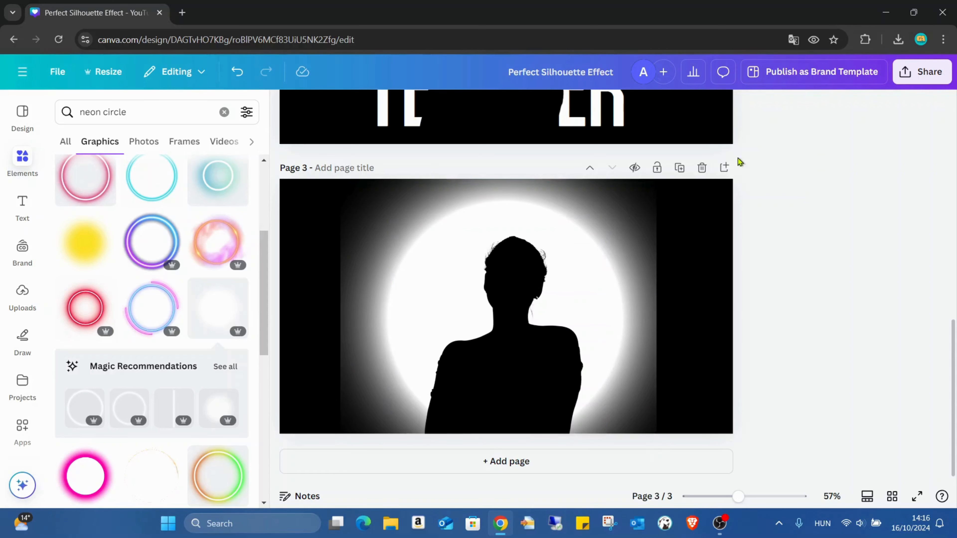
- Duplicate page 3 and delete the silhouette and the glowing circle from the copy
left_click(678, 167)
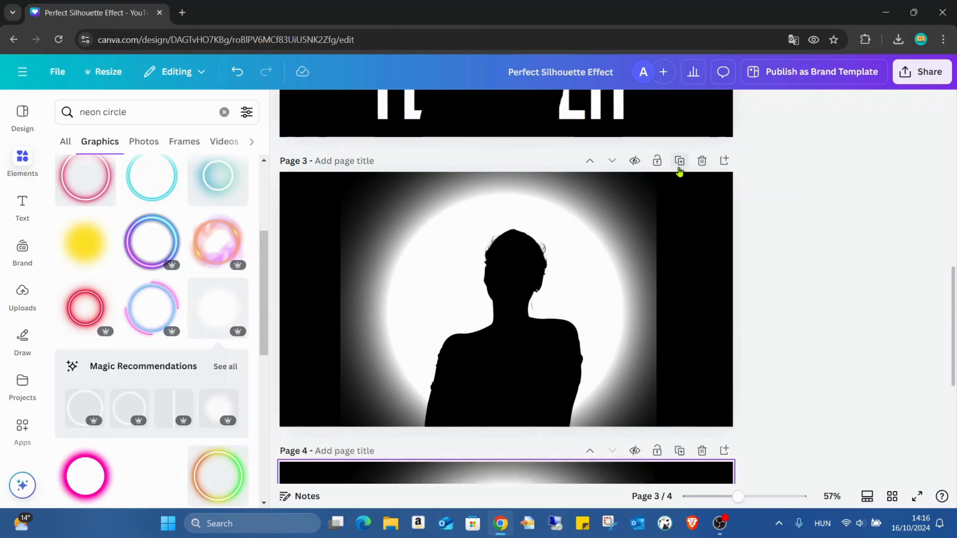
left_click(610, 229)
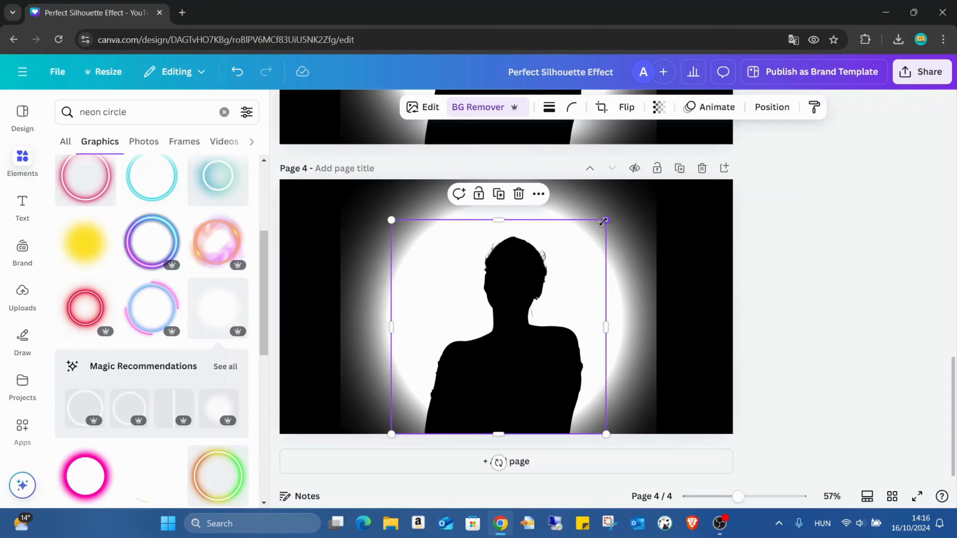
left_click(643, 195, "shift")
key("Delete")
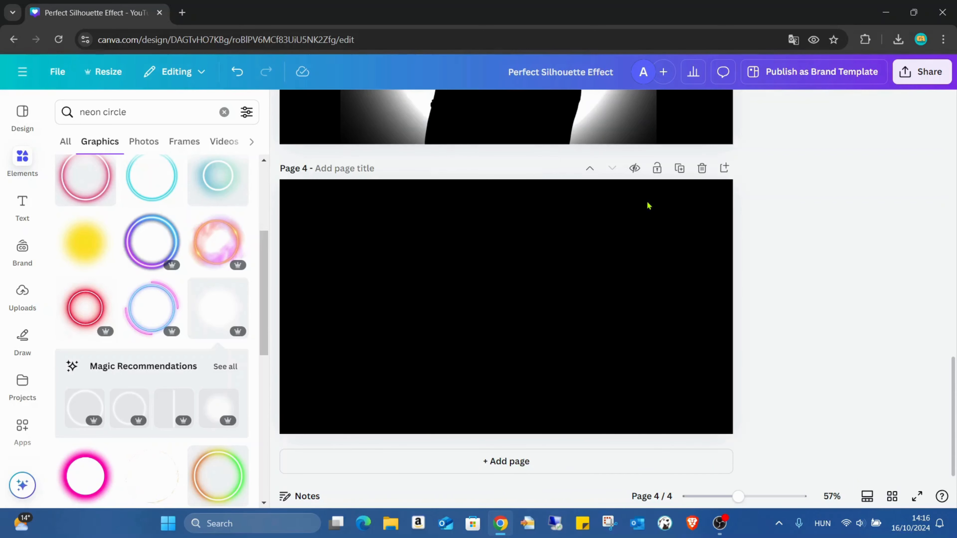
- Add a heading to page 4 that reads CANVA on the first line and TEACHER on the second
left_click(22, 197)
left_click(170, 299)
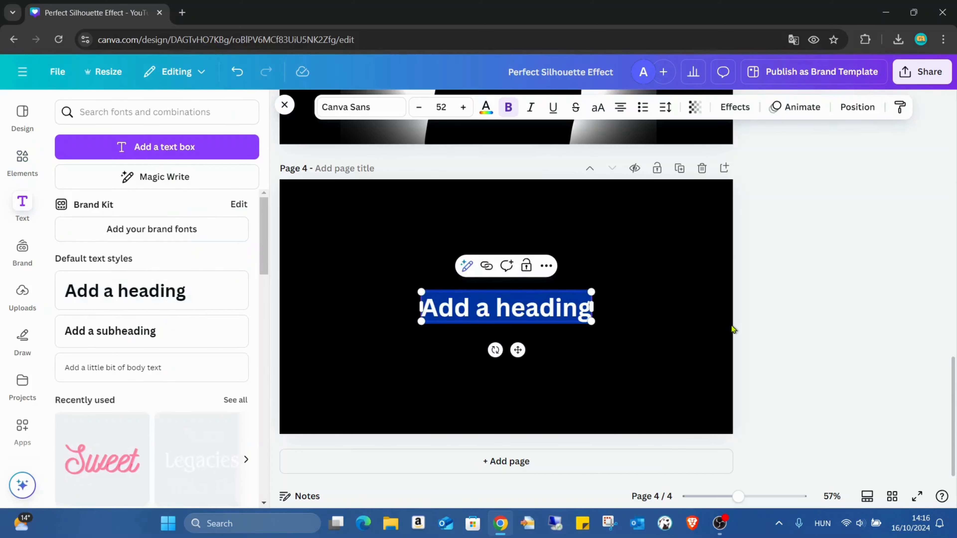
type("C")
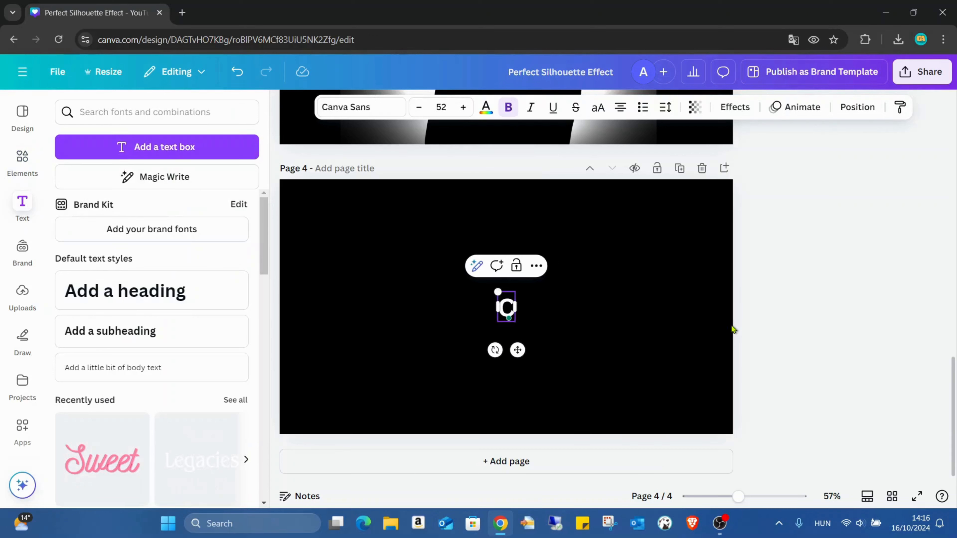
type("ANVA")
key("Return")
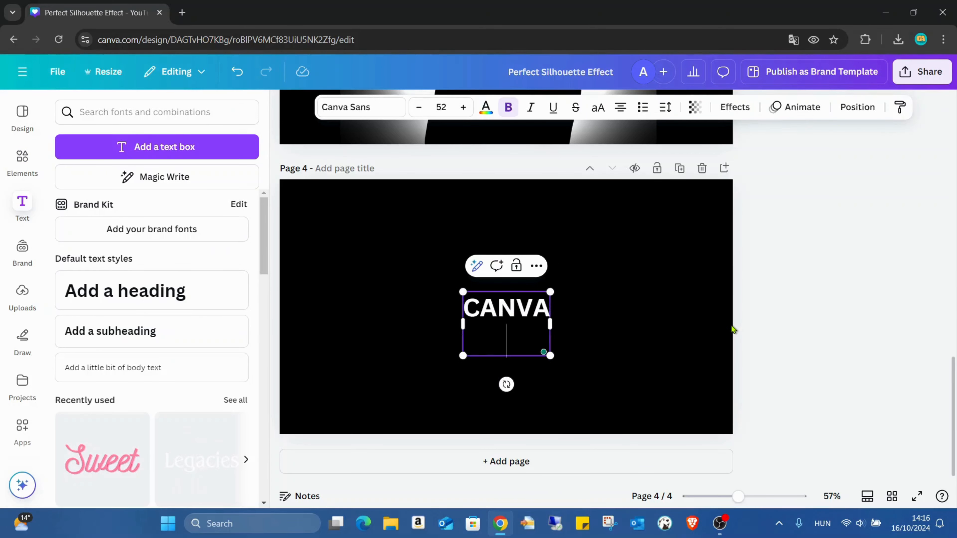
type("TEACHER")
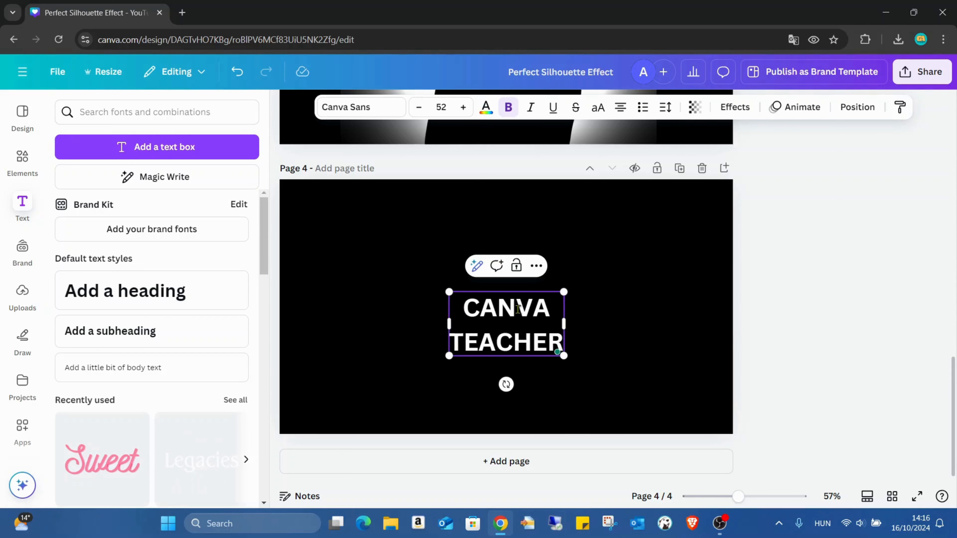
- Enlarge the CANVA TEACHER heading to font size 126 and move it near the middle of the page
left_click_drag(567, 291, 725, 205)
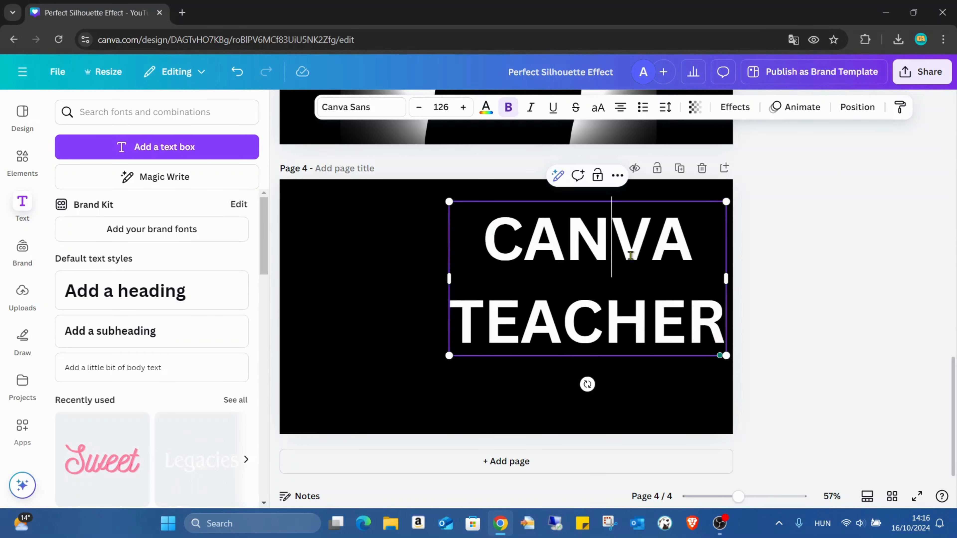
left_click_drag(612, 241, 566, 325)
left_click(871, 277)
left_click_drag(583, 253, 536, 281)
- Select both lines of the heading and apply the TAN Jambore font from a font search for Narrow
left_click(415, 277)
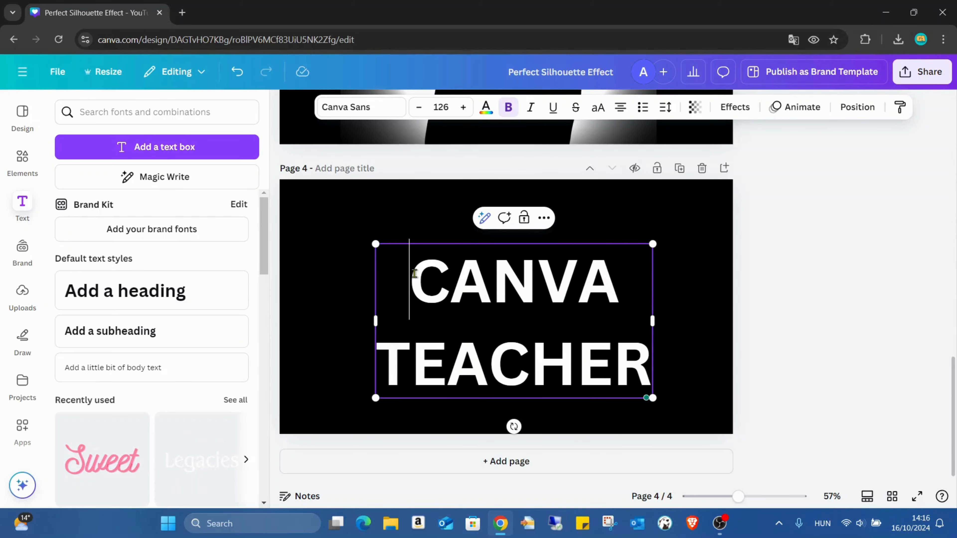
left_click_drag(413, 277, 652, 377)
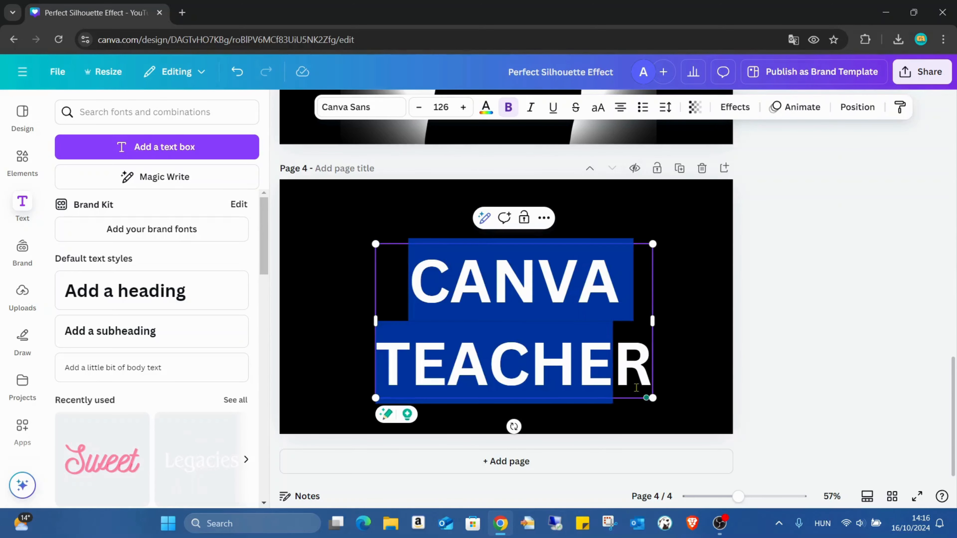
left_click(371, 110)
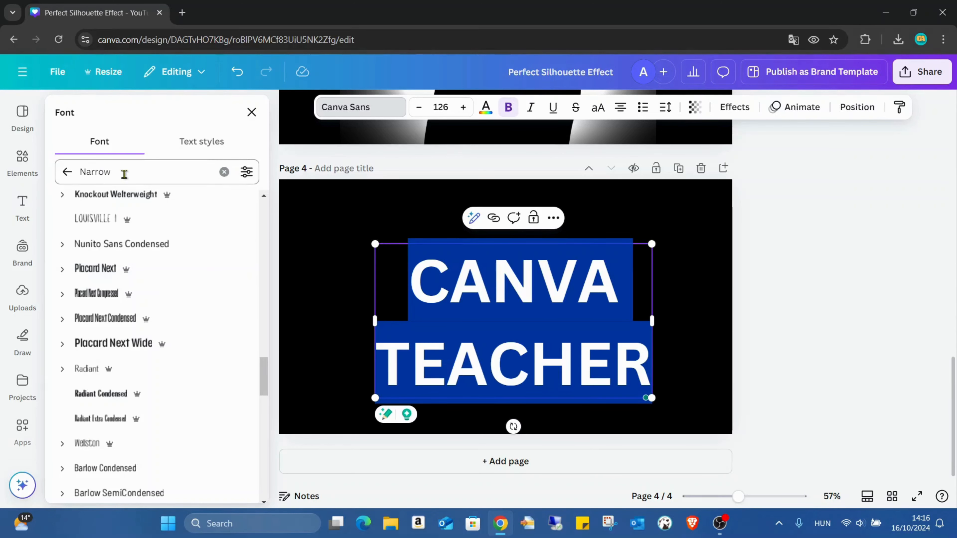
scroll(189, 255, "down", 6)
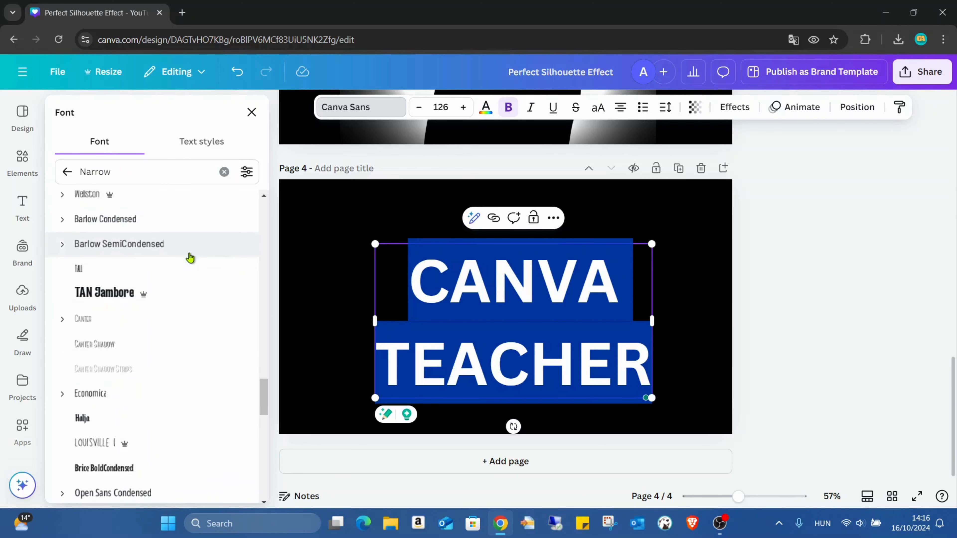
left_click(125, 306)
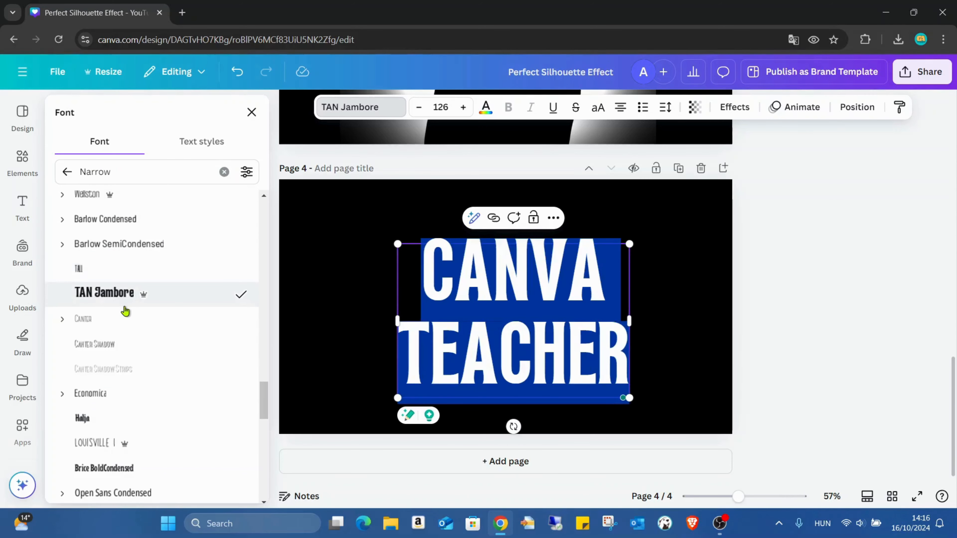
- Browse the Narrow font results for a taller, more condensed typeface for the heading
scroll(175, 272, "down", 4)
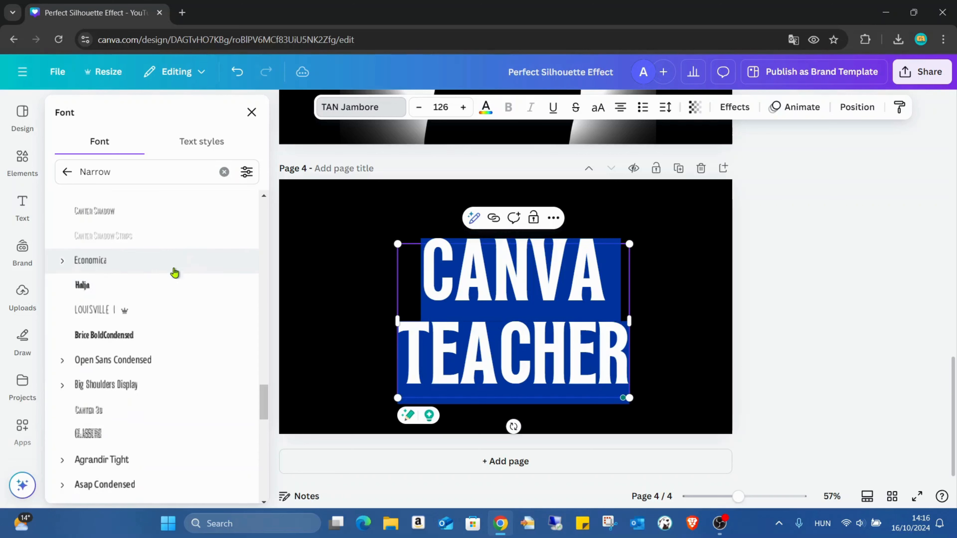
scroll(174, 273, "down", 2)
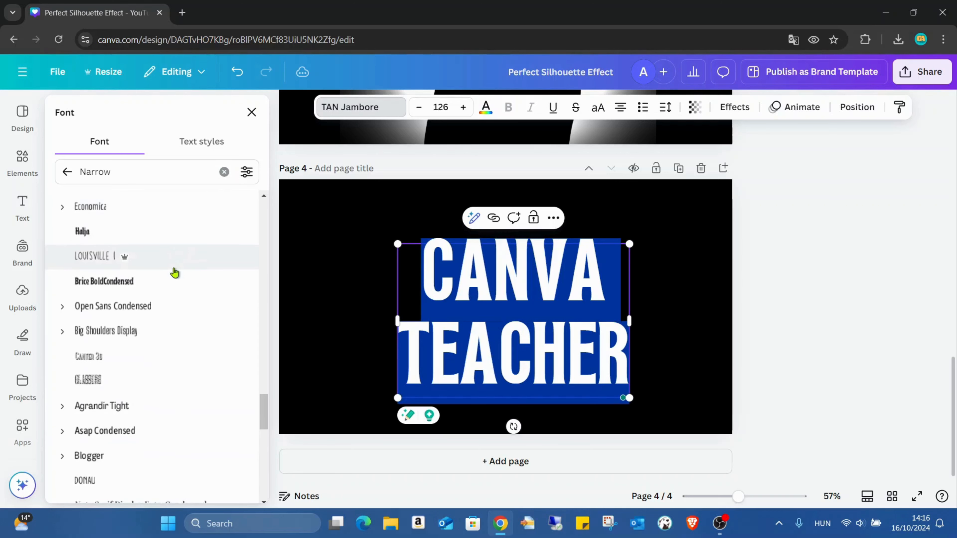
scroll(174, 272, "down", 6)
scroll(175, 272, "down", 2)
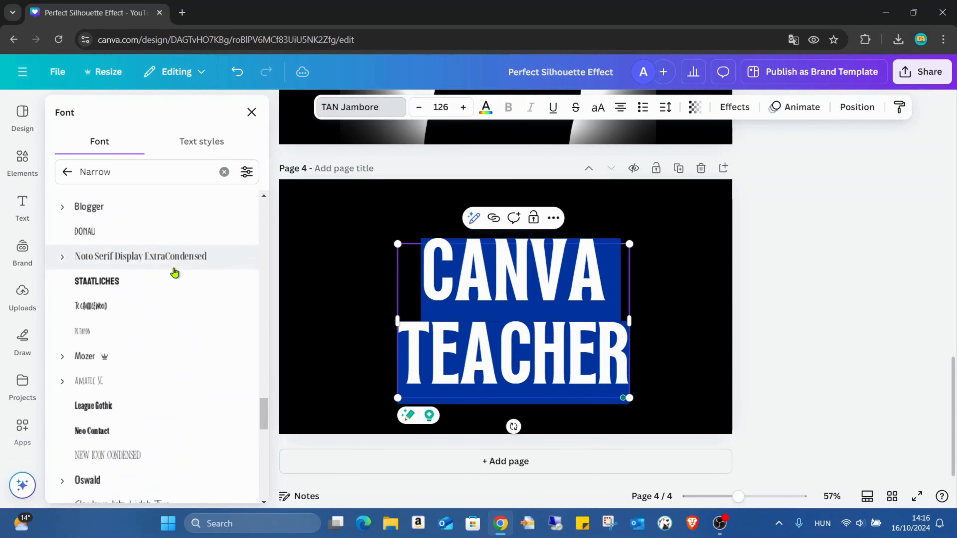
scroll(175, 272, "down", 12)
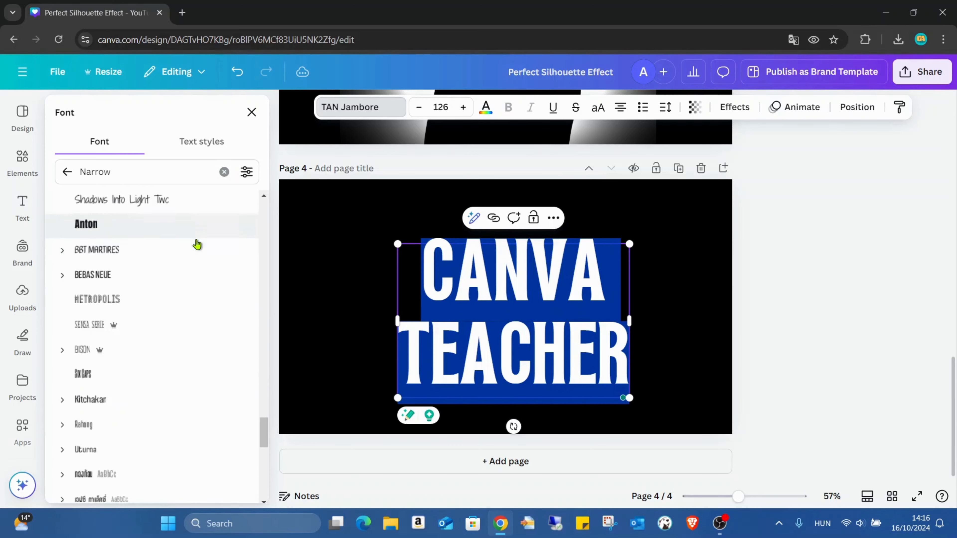
scroll(197, 244, "down", 18)
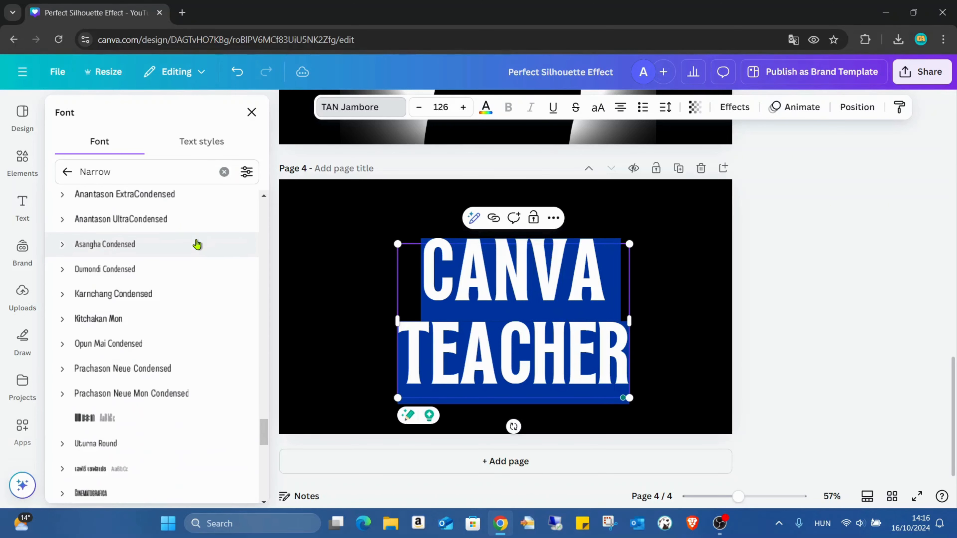
scroll(197, 244, "down", 5)
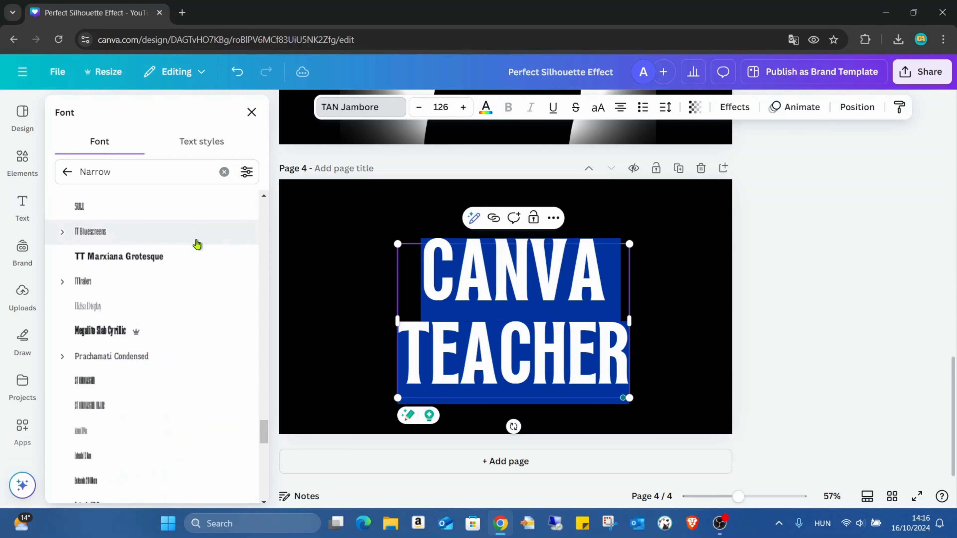
scroll(197, 244, "down", 5)
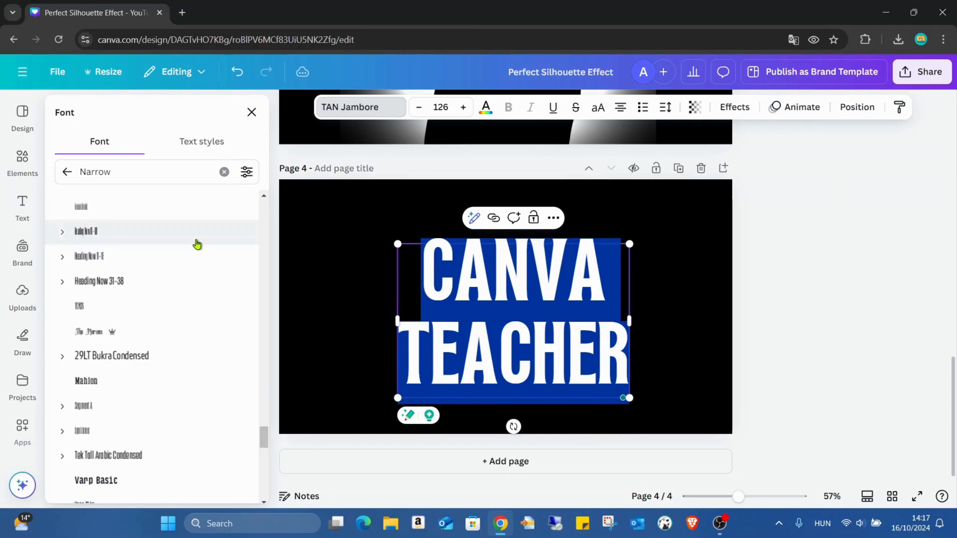
type("WW")
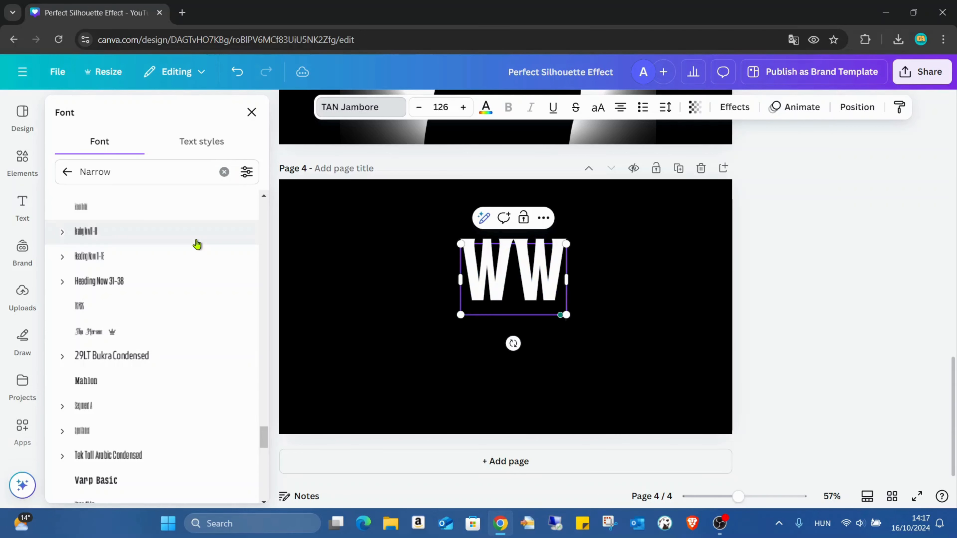
left_click(246, 80)
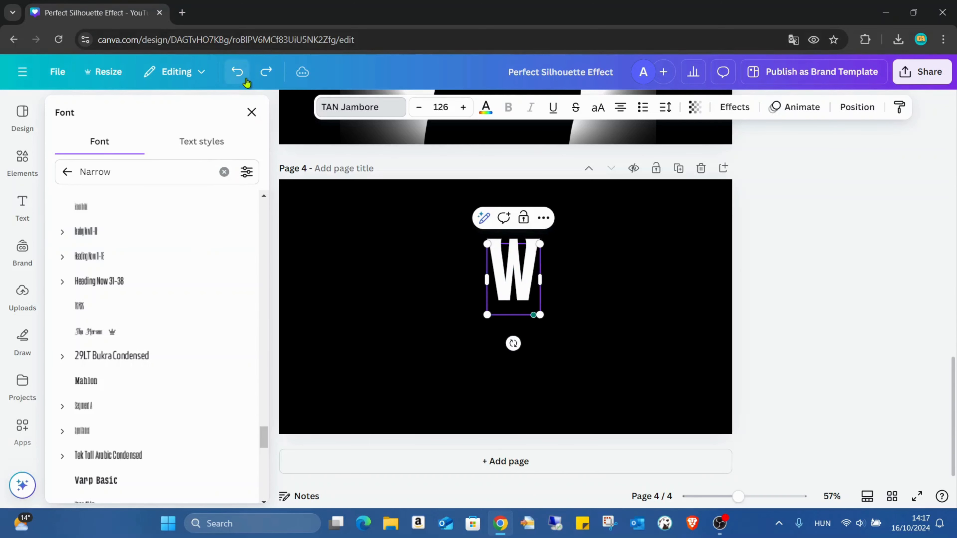
left_click(245, 80)
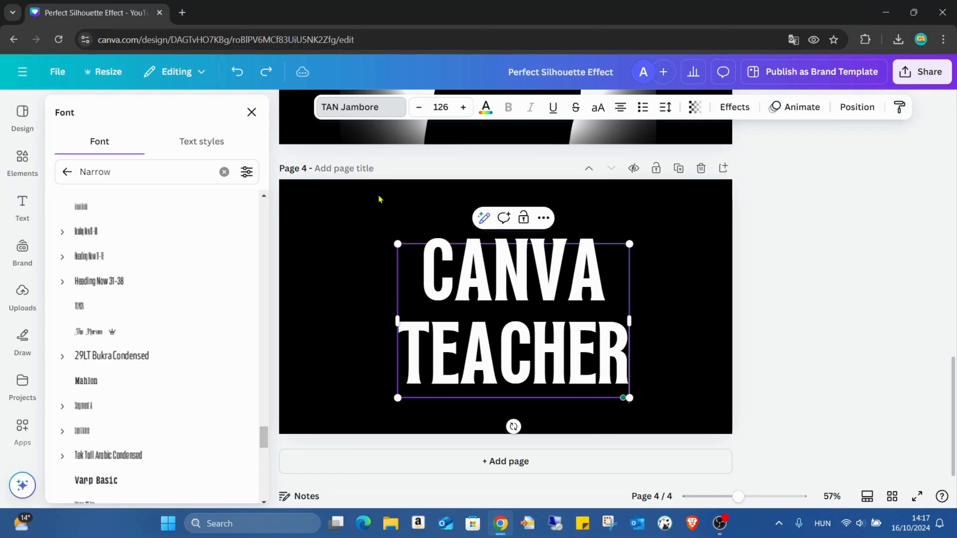
- Apply the Sansterdam Condensed font to both TEACHER and CANVA in the heading
scroll(203, 259, "down", 7)
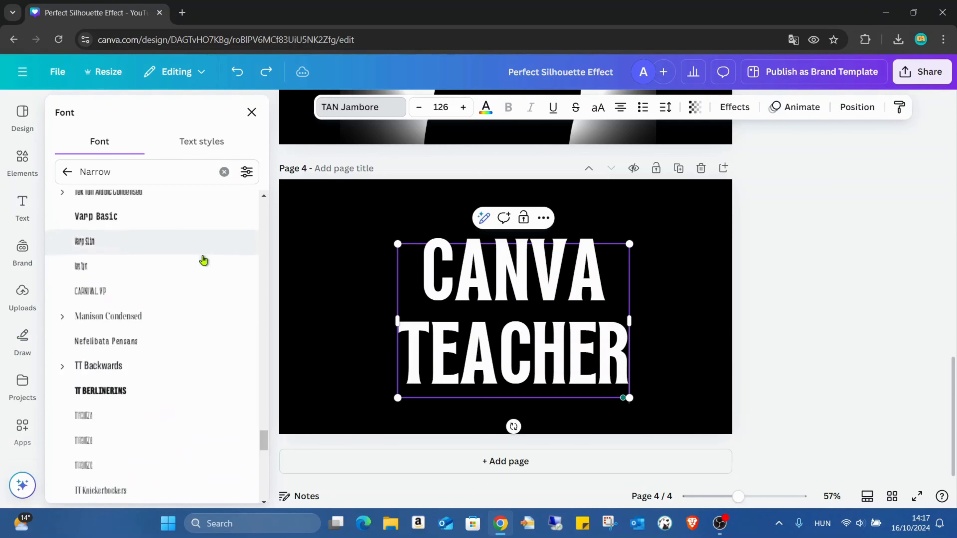
scroll(203, 260, "down", 3)
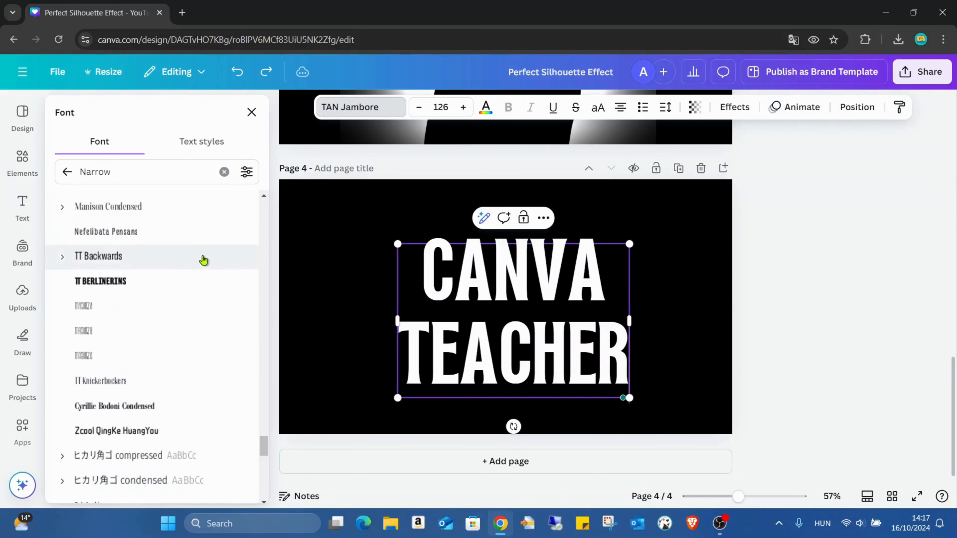
scroll(203, 261, "down", 15)
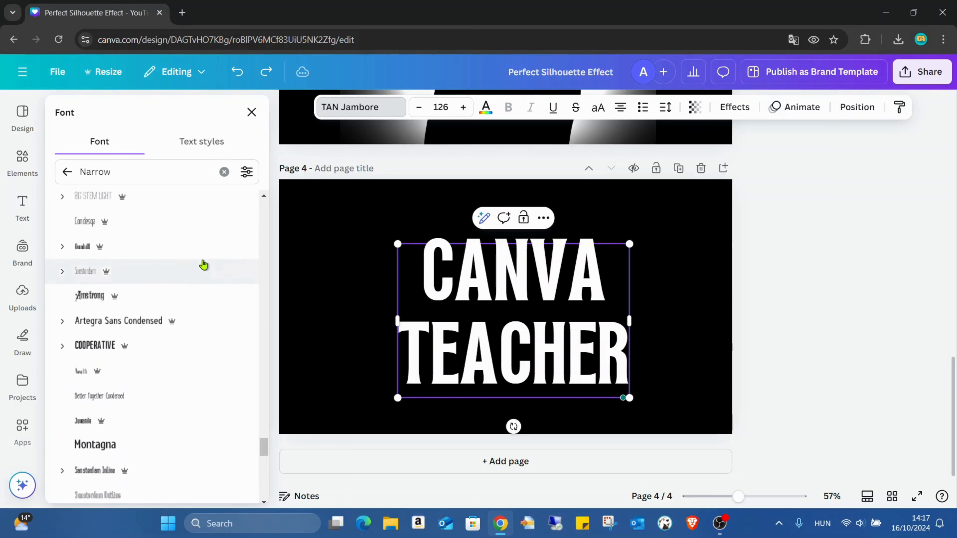
scroll(203, 265, "down", 6)
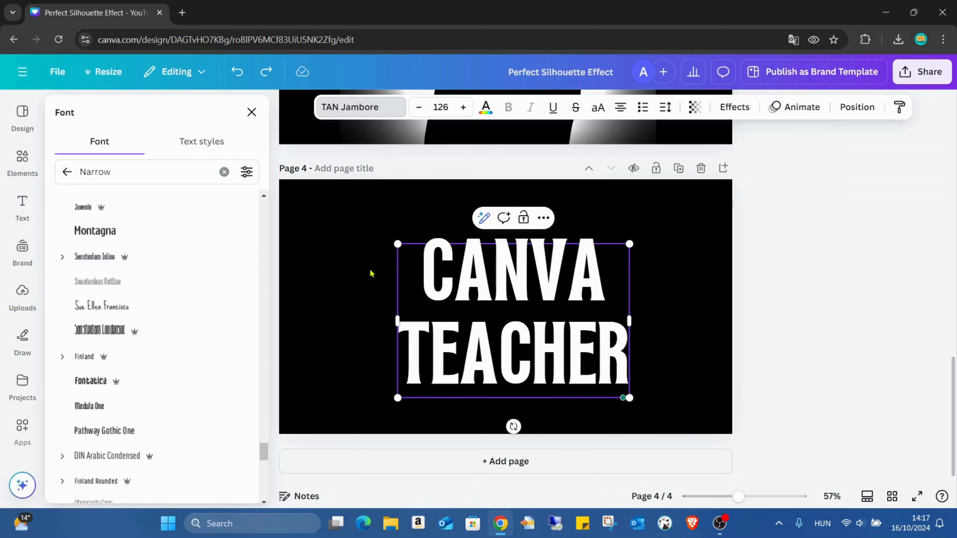
left_click(164, 327)
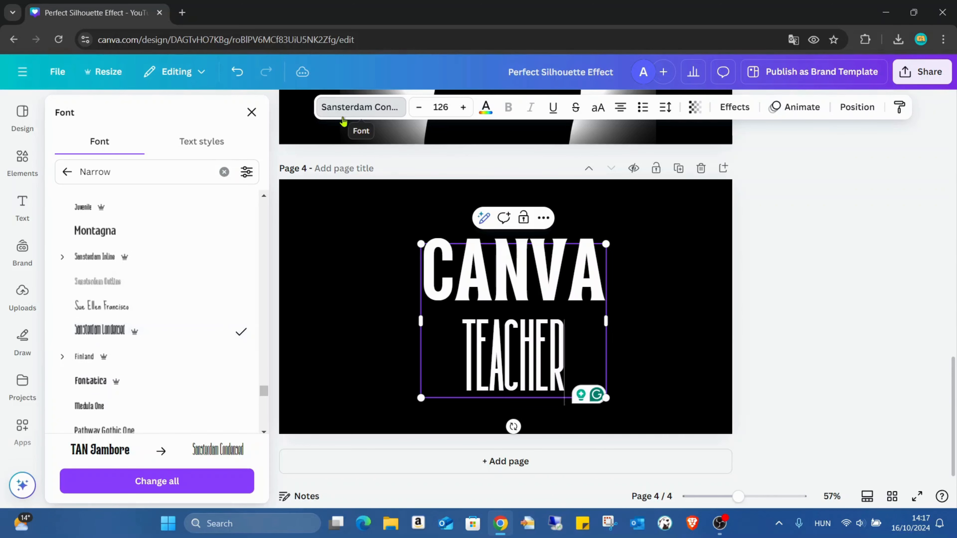
double_click(498, 270)
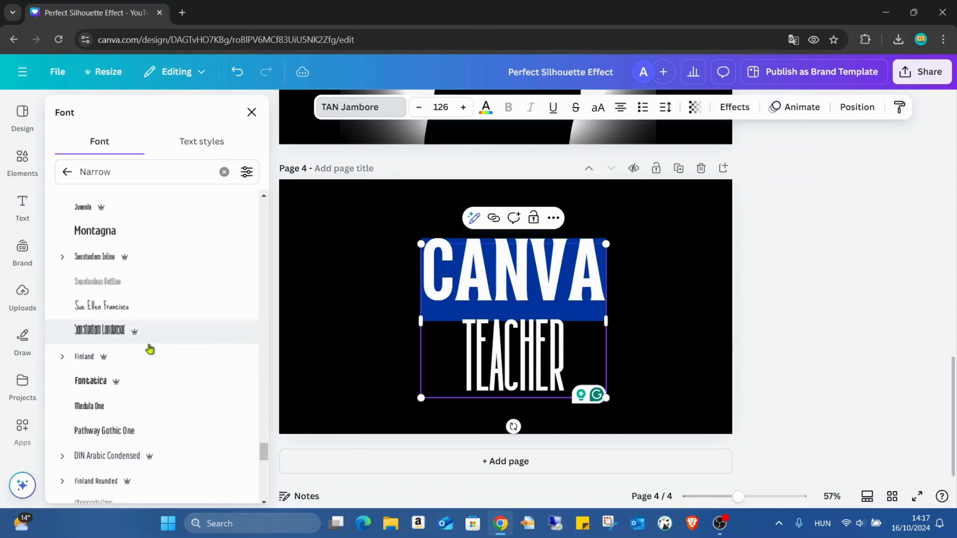
left_click(101, 331)
left_click(725, 301)
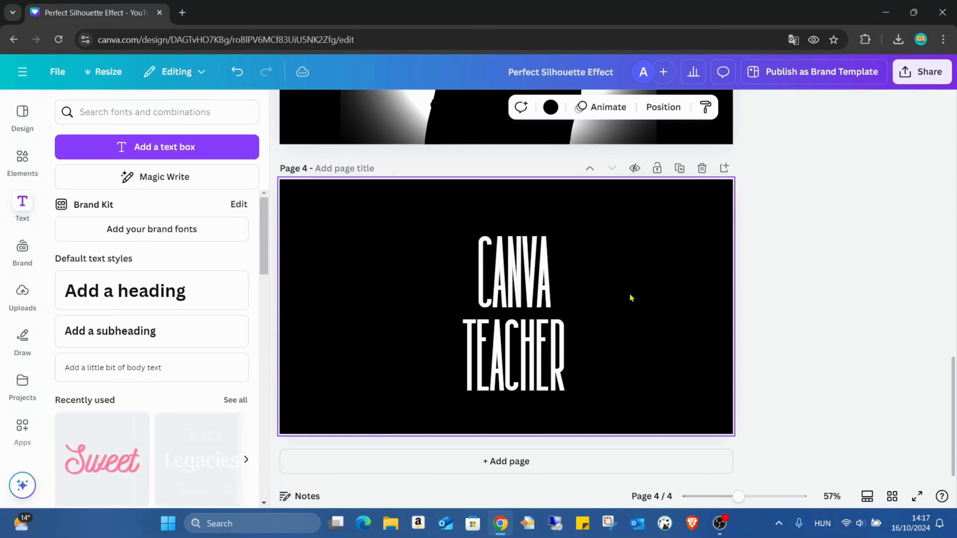
- Tighten the heading's line spacing to 1.23 and slightly widen its letter spacing
left_click(509, 276)
triple_click(510, 276)
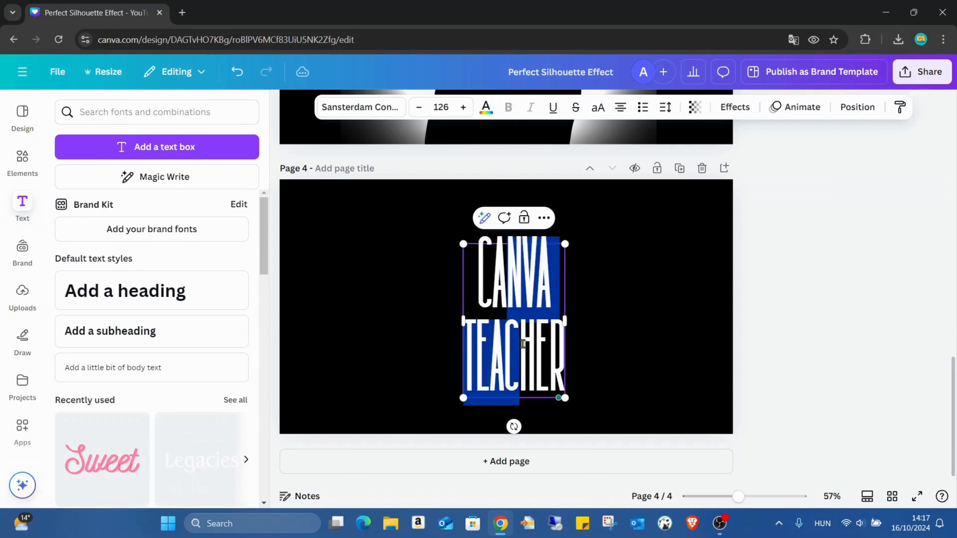
left_click(666, 108)
left_click_drag(642, 204, 637, 208)
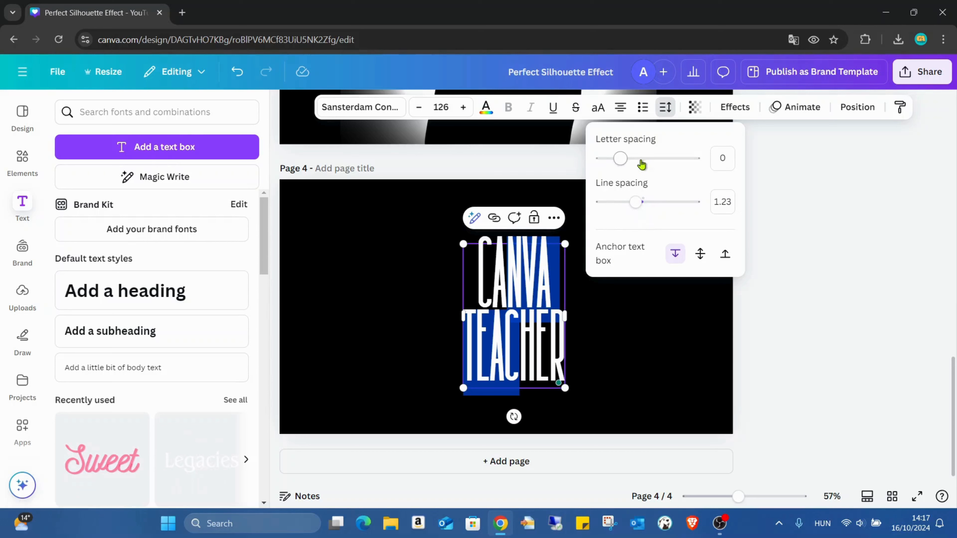
left_click_drag(624, 163, 623, 164)
left_click(706, 316)
- Enlarge the heading to font size 187 and centre it horizontally, with TEACHER close to the page's lower edge
left_click(521, 316)
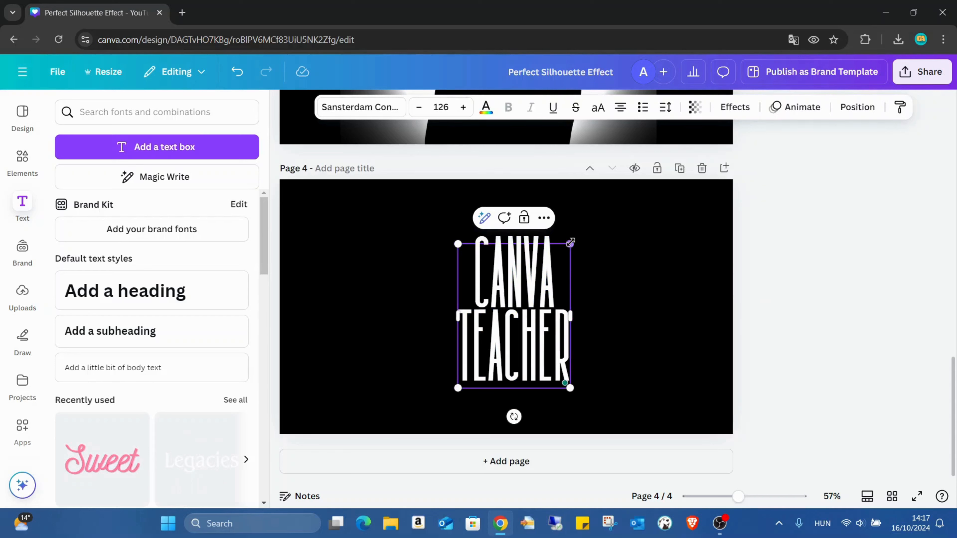
left_click_drag(571, 245, 686, 181)
left_click_drag(606, 225, 549, 277)
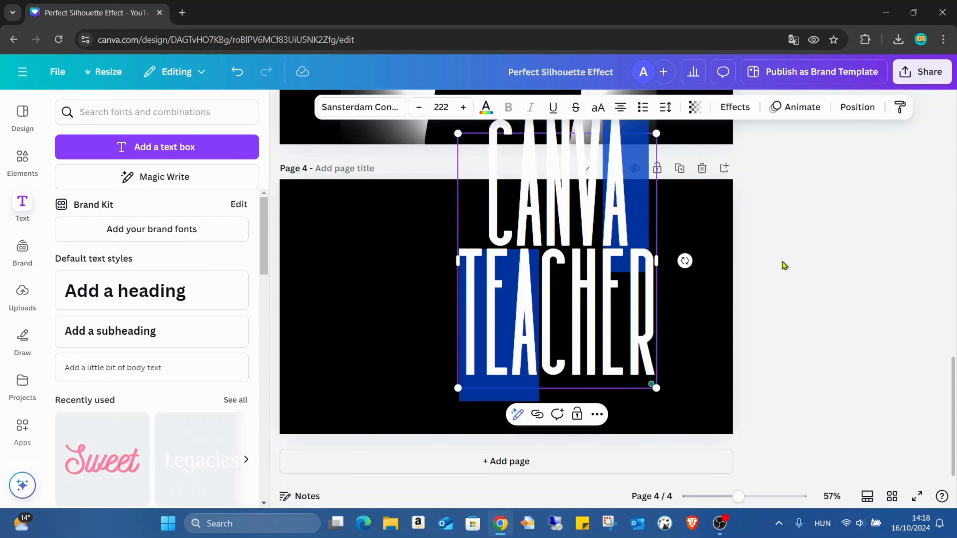
left_click(784, 266)
left_click_drag(602, 227, 551, 280)
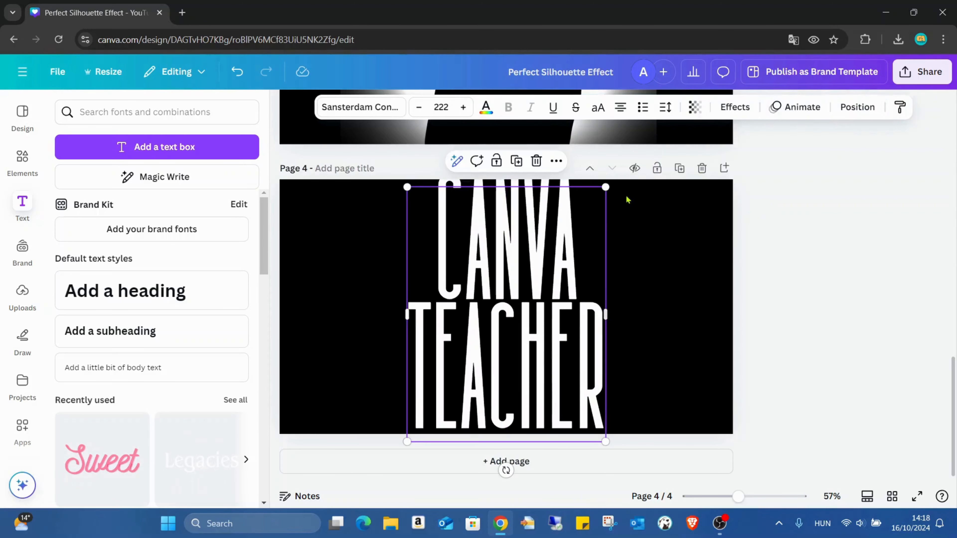
left_click_drag(605, 188, 567, 246)
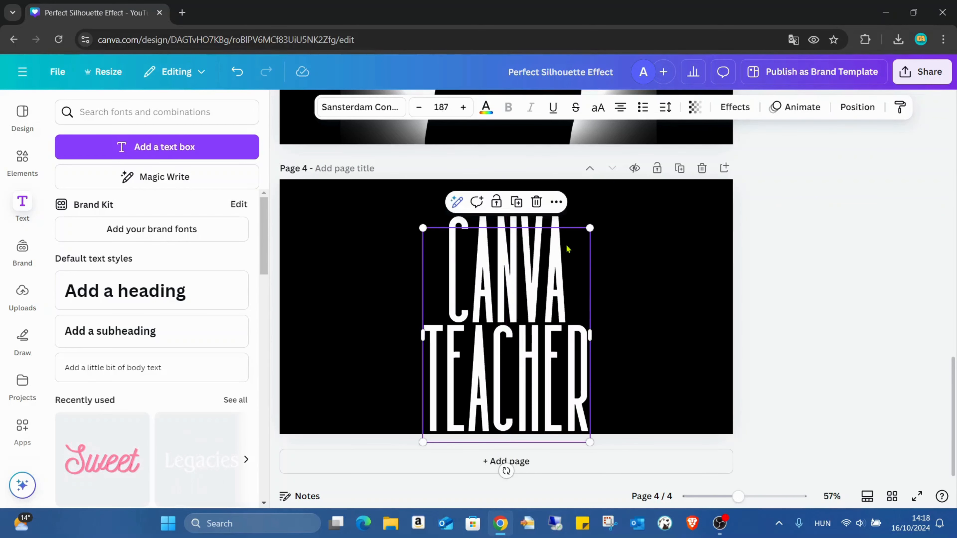
left_click(926, 228)
- Move the heading's layer behind the black silhouette on page 4
left_click(577, 287)
left_click(856, 107)
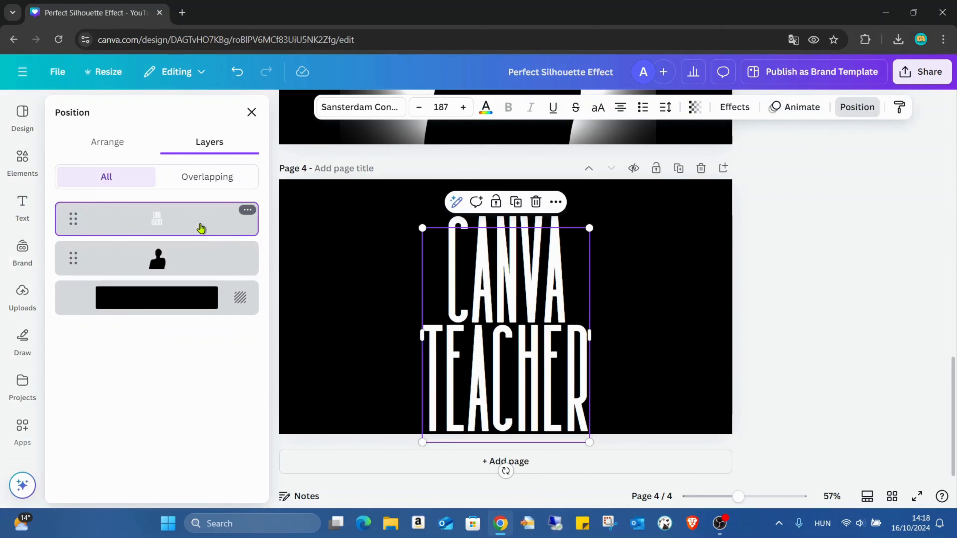
left_click_drag(198, 228, 199, 273)
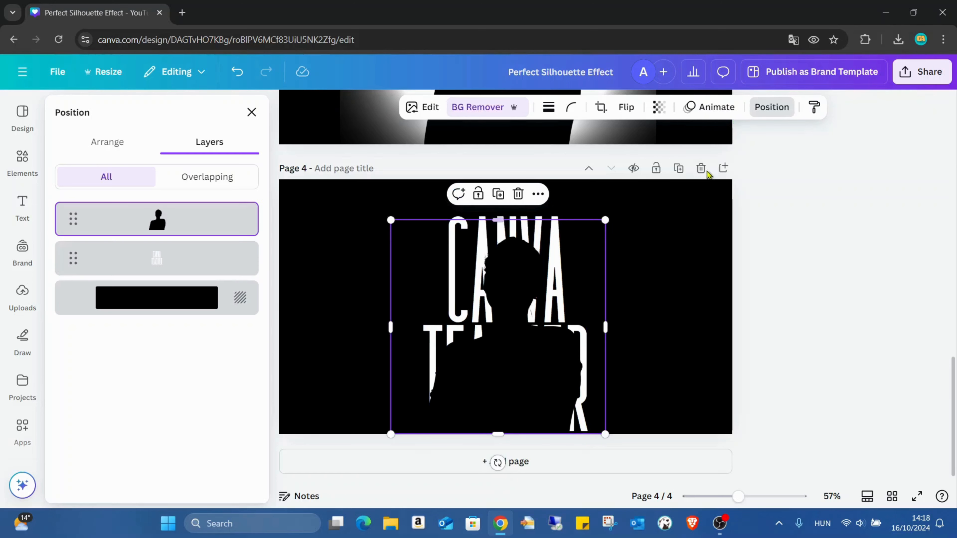
- Widen the letter spacing of the CANVA TEACHER heading on page 4 so its letters spread out behind the silhouette
left_click(566, 222)
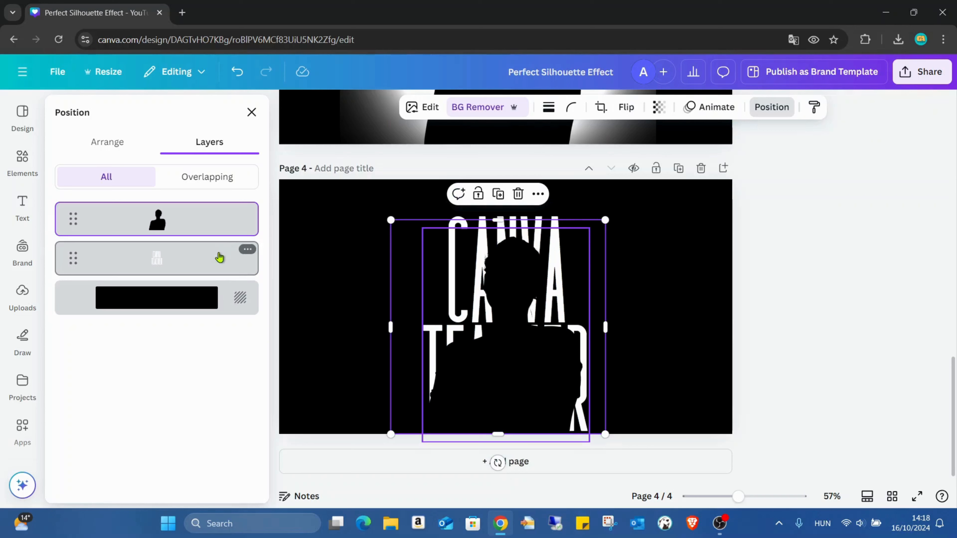
left_click(216, 257)
left_click(666, 107)
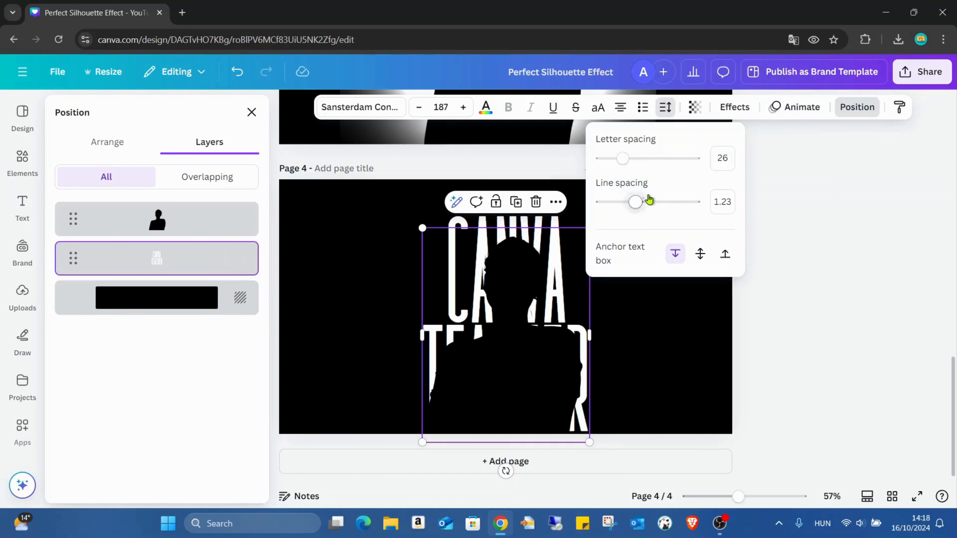
left_click_drag(625, 162, 638, 162)
left_click(839, 259)
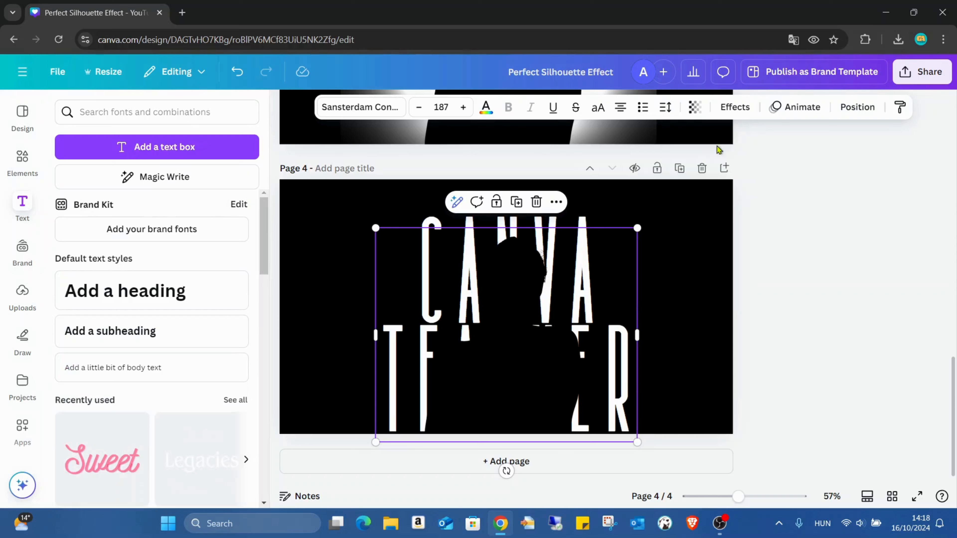
- Scale down the black silhouette on page 4 and centre it horizontally against the page's lower edge, with the head overlapping both heading lines
left_click(600, 219)
left_click_drag(611, 218, 553, 275)
left_click_drag(516, 320, 552, 316)
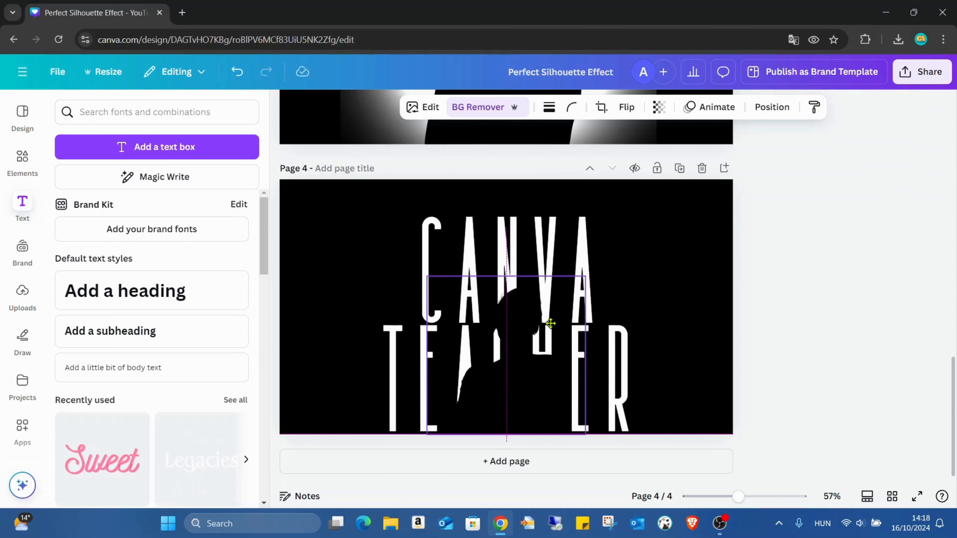
left_click_drag(586, 270, 570, 285)
mouse_move(518, 328)
left_mouse_down()
mouse_move(542, 324)
mouse_move(505, 319)
mouse_move(529, 329)
left_mouse_up()
left_click(859, 295)
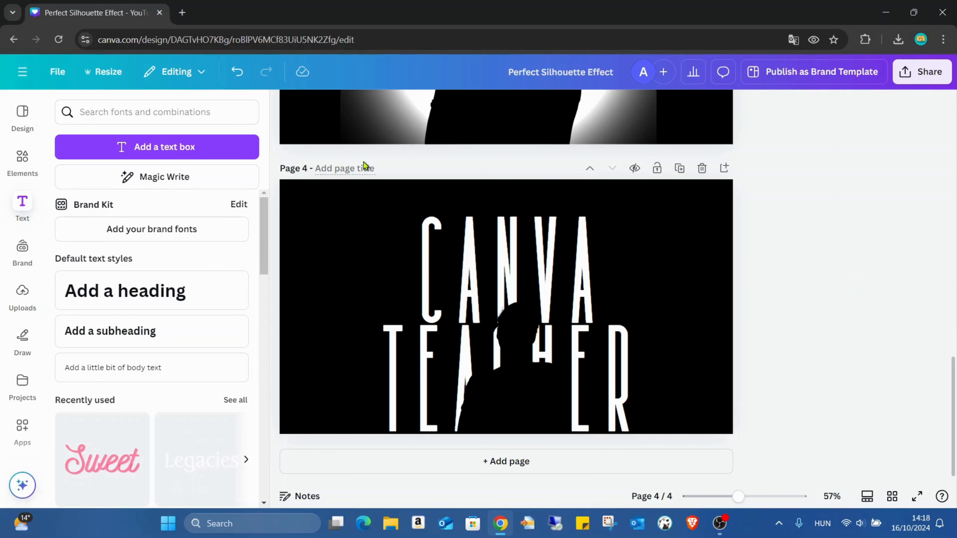
left_click(513, 245)
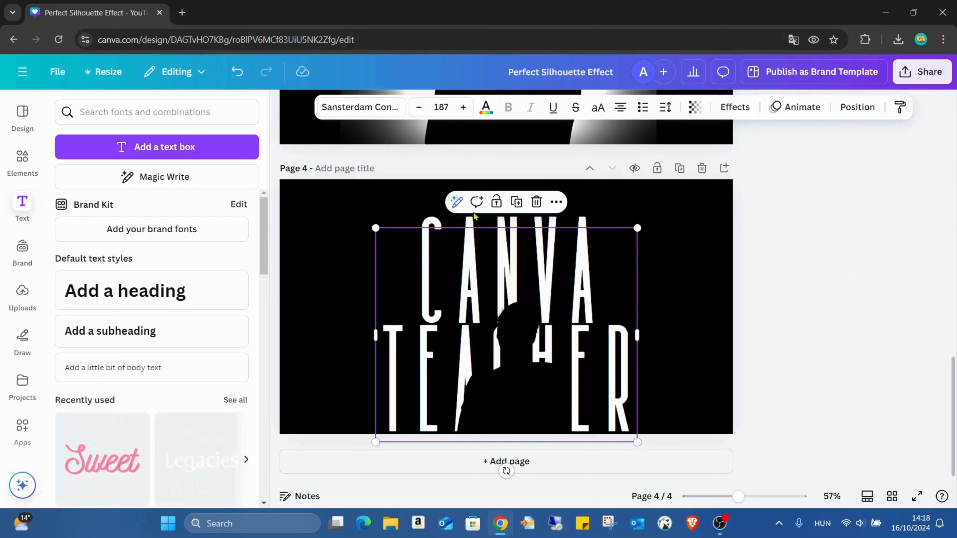
left_click(438, 231)
left_click(664, 214)
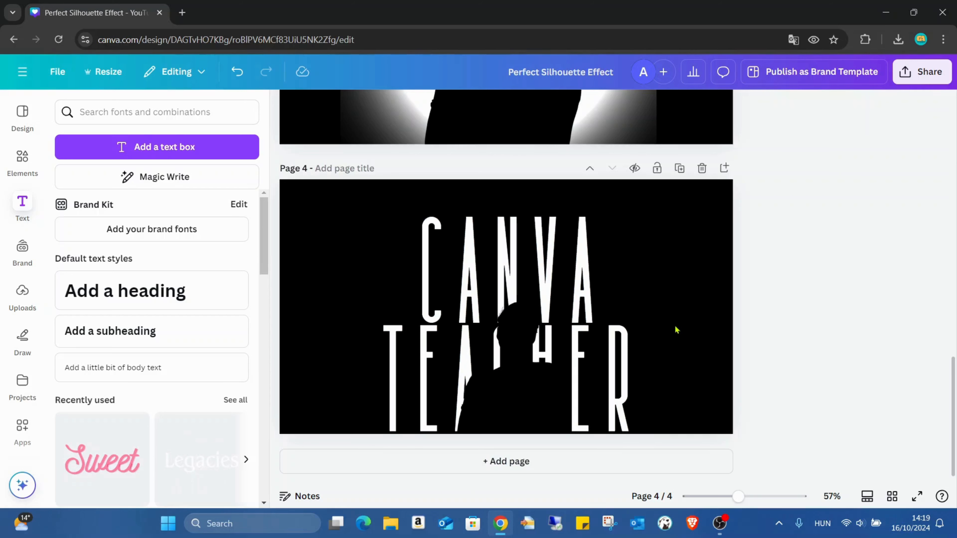
- Review the silhouette designs on the earlier pages and present page 4 in full screen
scroll(810, 434, "up", 15)
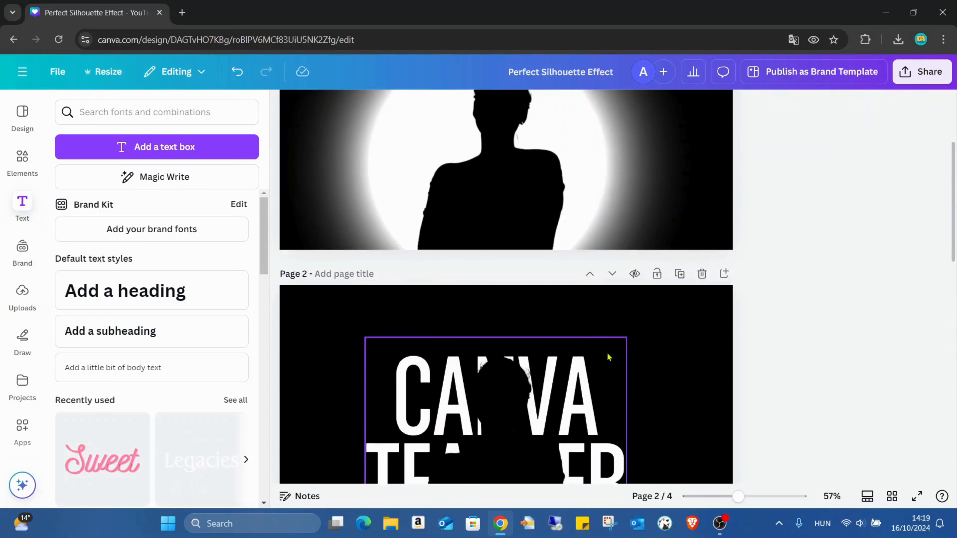
scroll(609, 357, "down", 3)
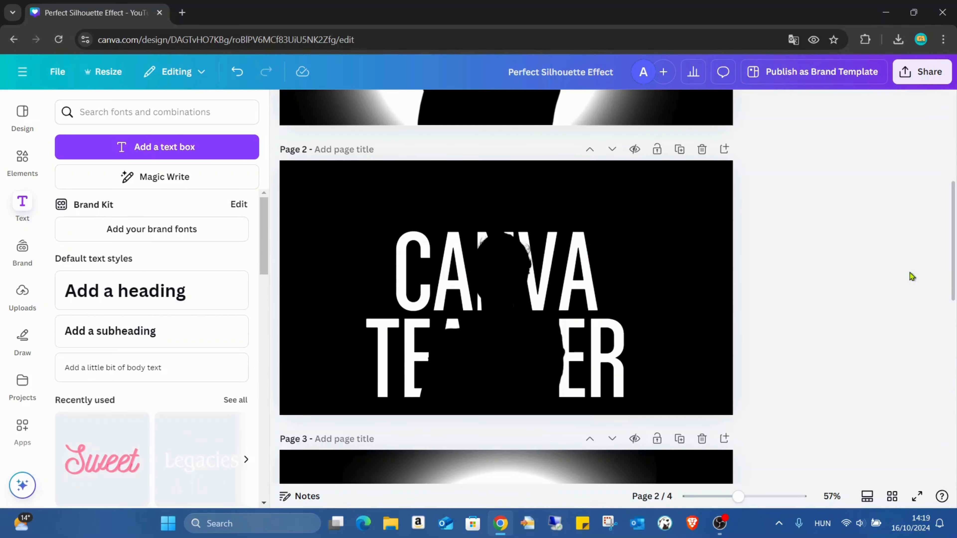
scroll(904, 339, "down", 14)
left_click(917, 496)
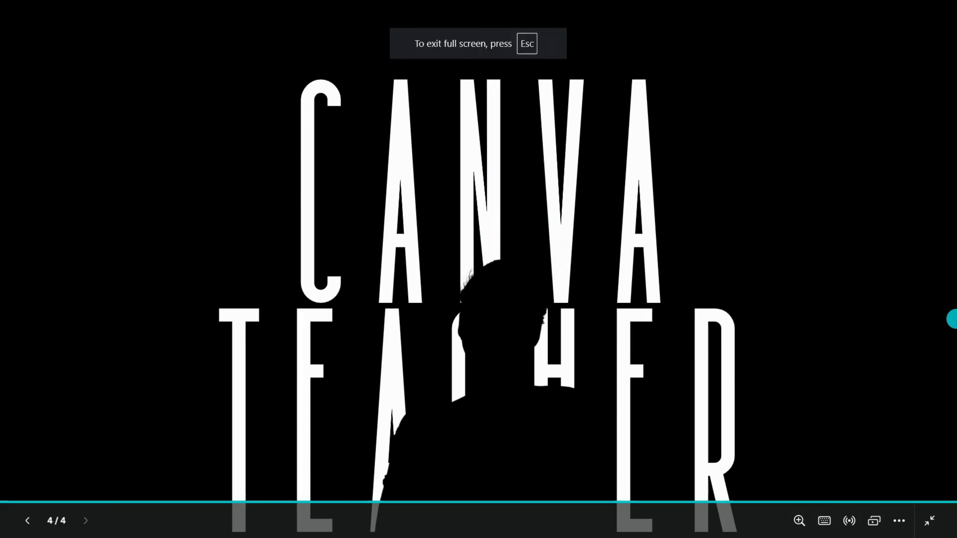